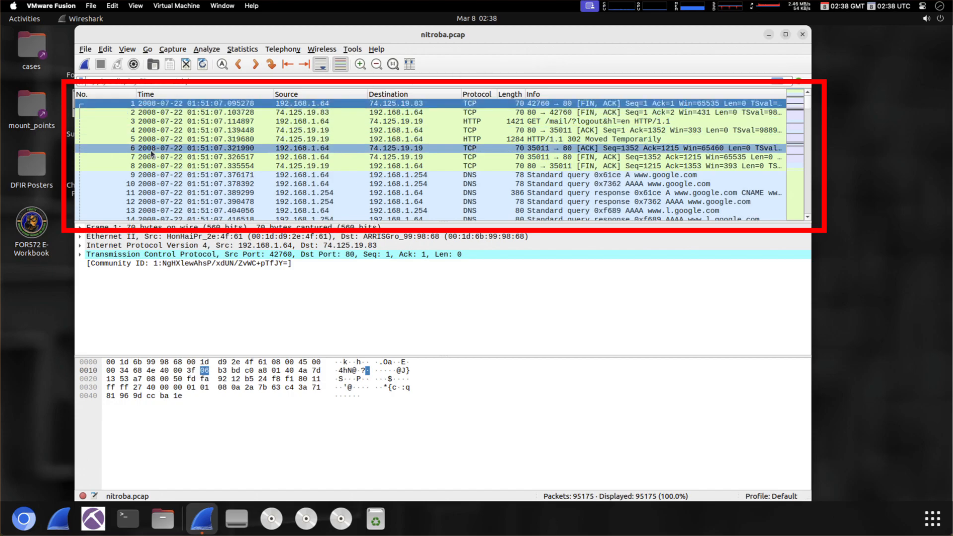
- Inspect packets 10, 3, 11 and 7, finishing on packet 3, the GET /mail/?logout&hl=en request
{"action": "left_click", "coordinate": [132, 186]}
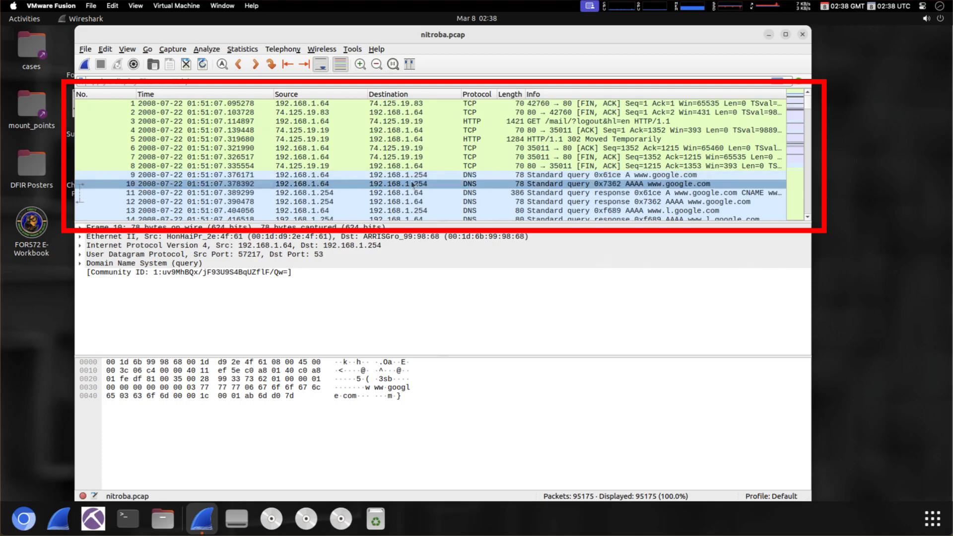
{"action": "left_click", "coordinate": [487, 183]}
{"action": "left_click", "coordinate": [485, 124]}
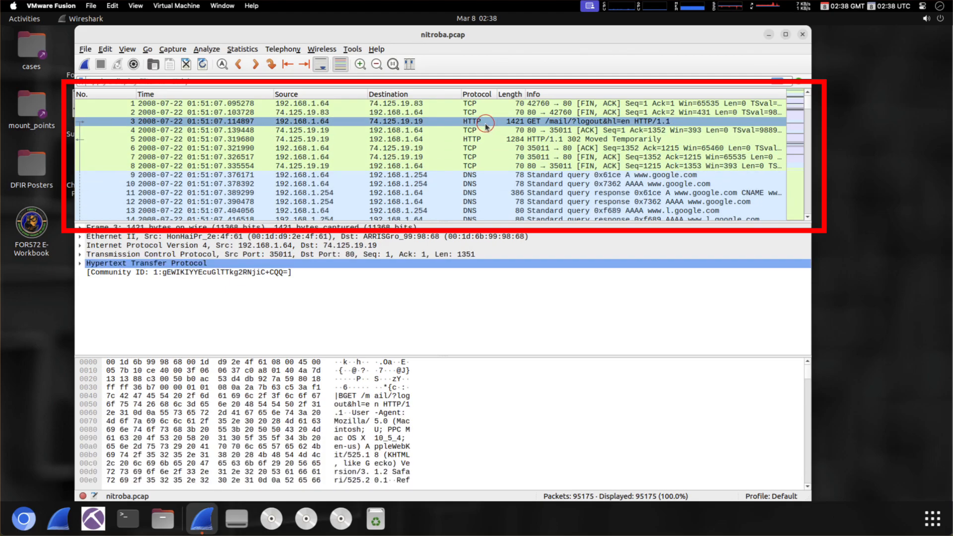
{"action": "left_click", "coordinate": [483, 198]}
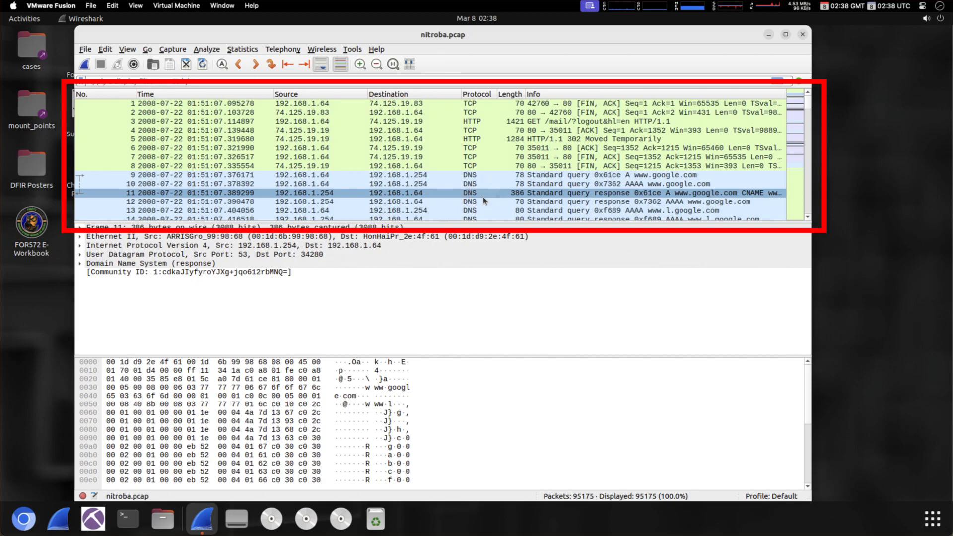
{"action": "left_click", "coordinate": [476, 157]}
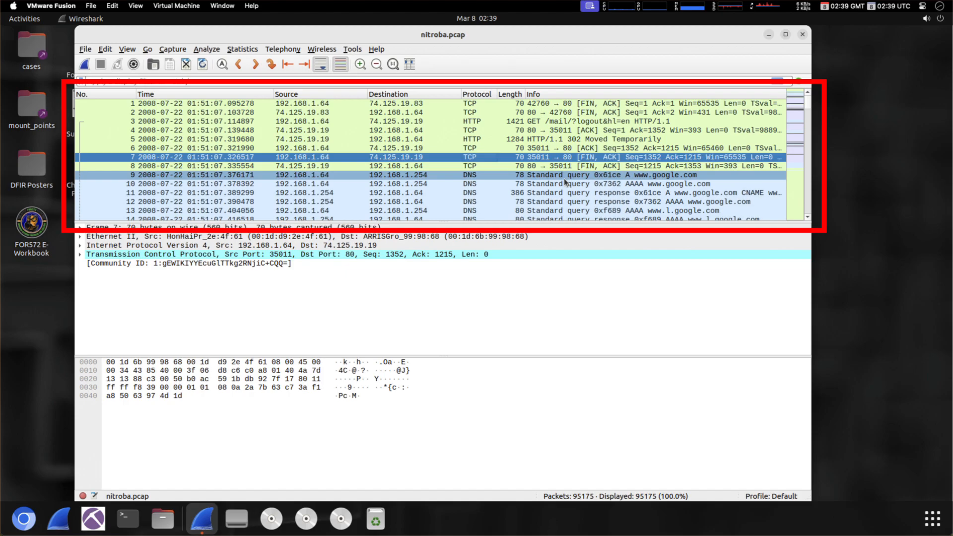
{"action": "left_click", "coordinate": [562, 120]}
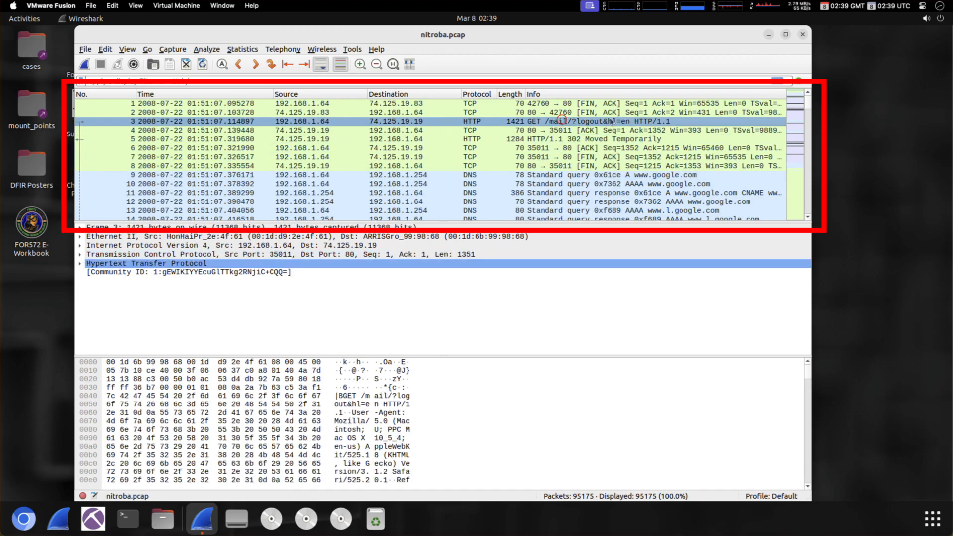
{"action": "left_click", "coordinate": [669, 120]}
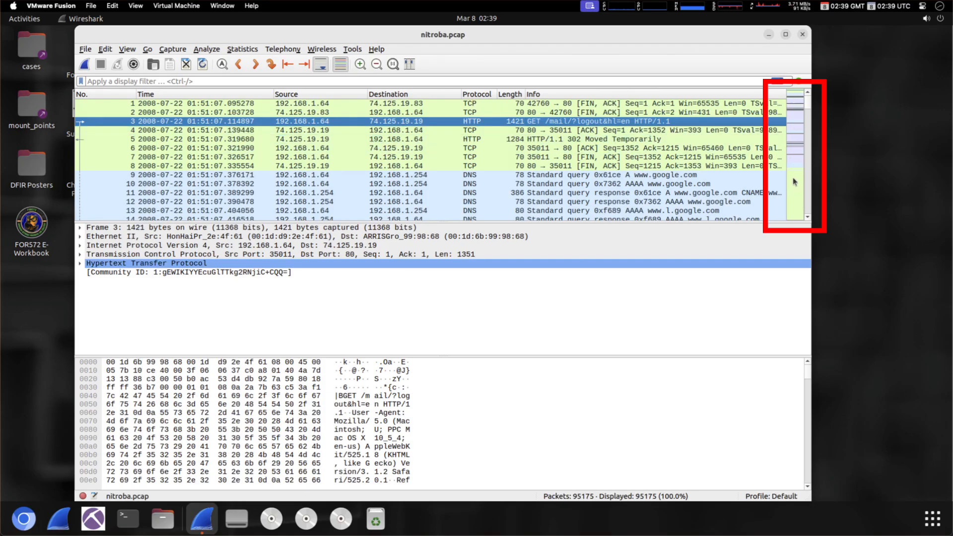
{"action": "left_click", "coordinate": [808, 99]}
{"action": "left_click_drag", "start_coordinate": [808, 98], "coordinate": [809, 144]}
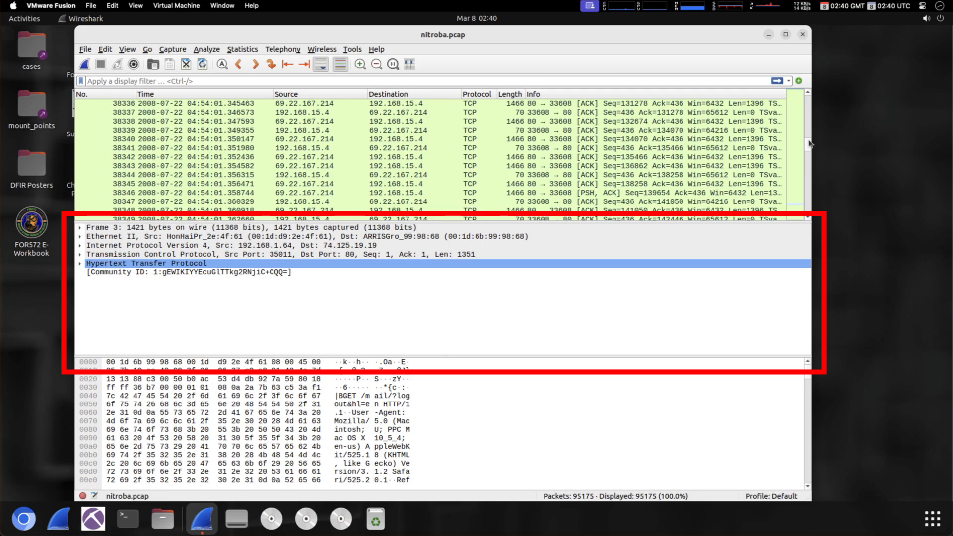
{"action": "left_click_drag", "start_coordinate": [809, 144], "coordinate": [808, 96]}
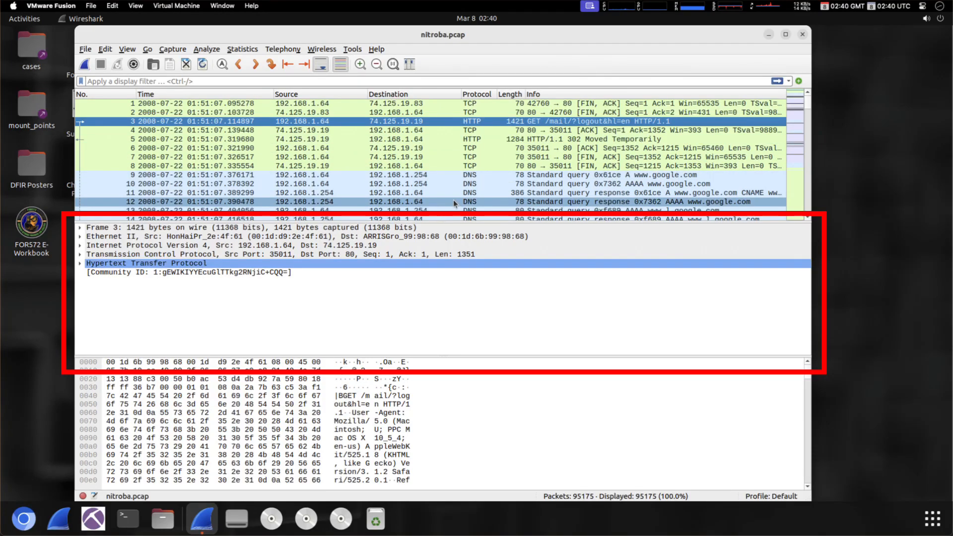
{"action": "left_click", "coordinate": [444, 175]}
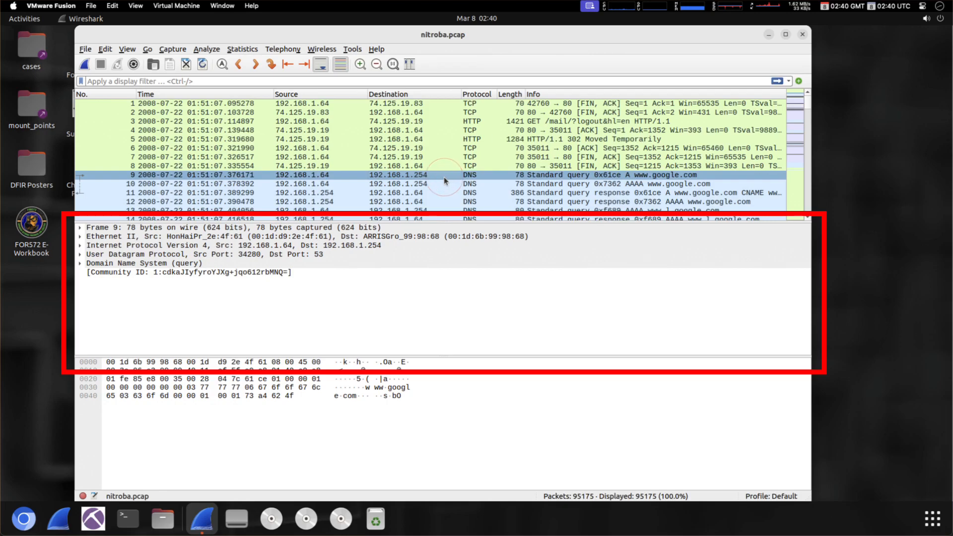
{"action": "left_click", "coordinate": [373, 229]}
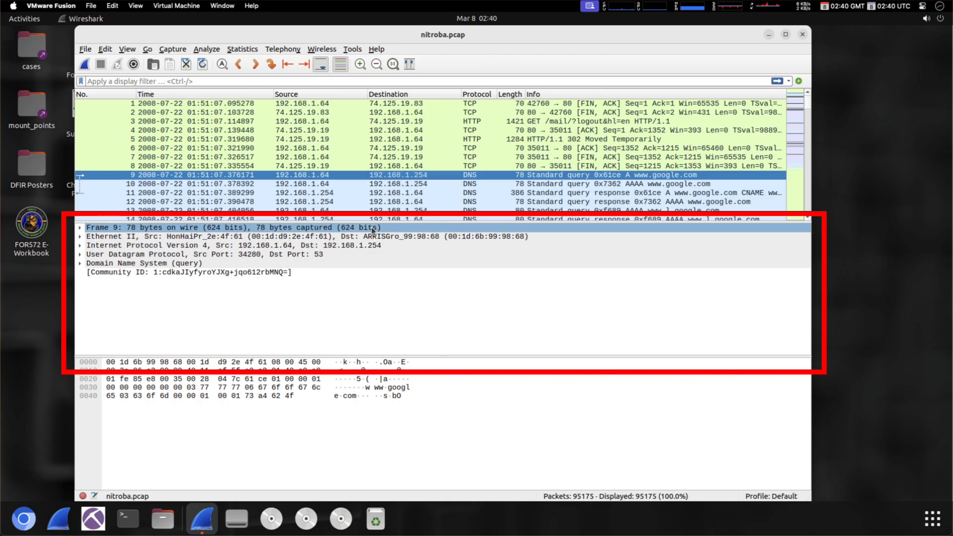
{"action": "left_click", "coordinate": [373, 229]}
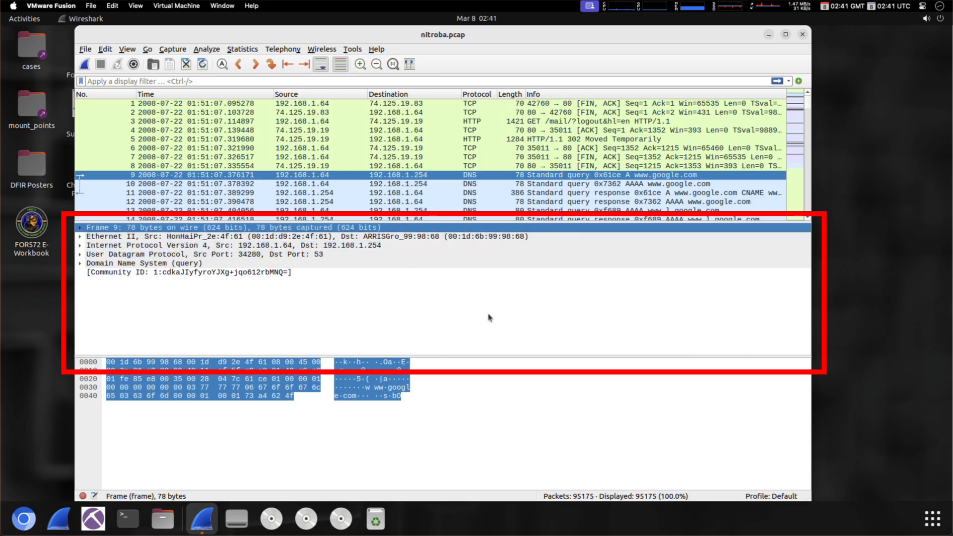
{"action": "key", "text": "Right"}
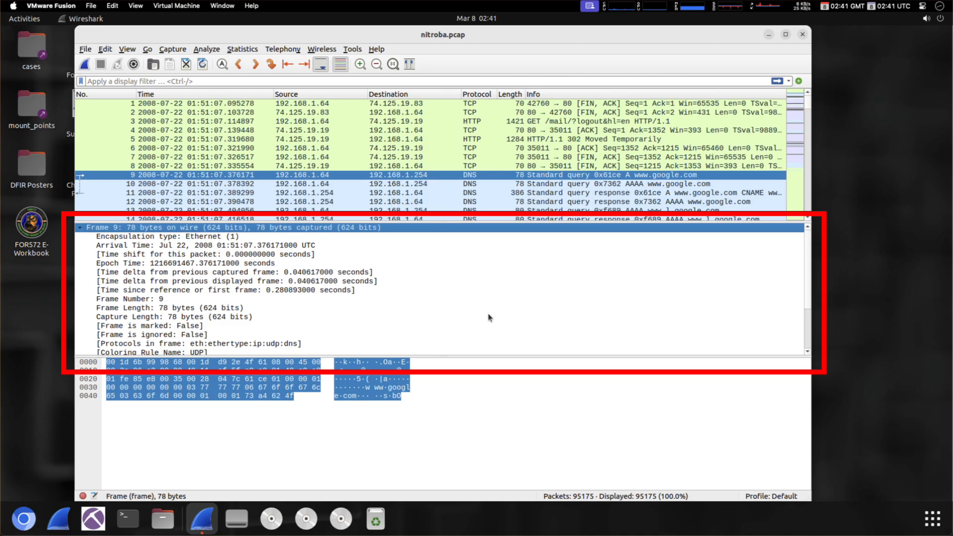
{"action": "key", "text": "Down"}
{"action": "key", "text": "Down"}
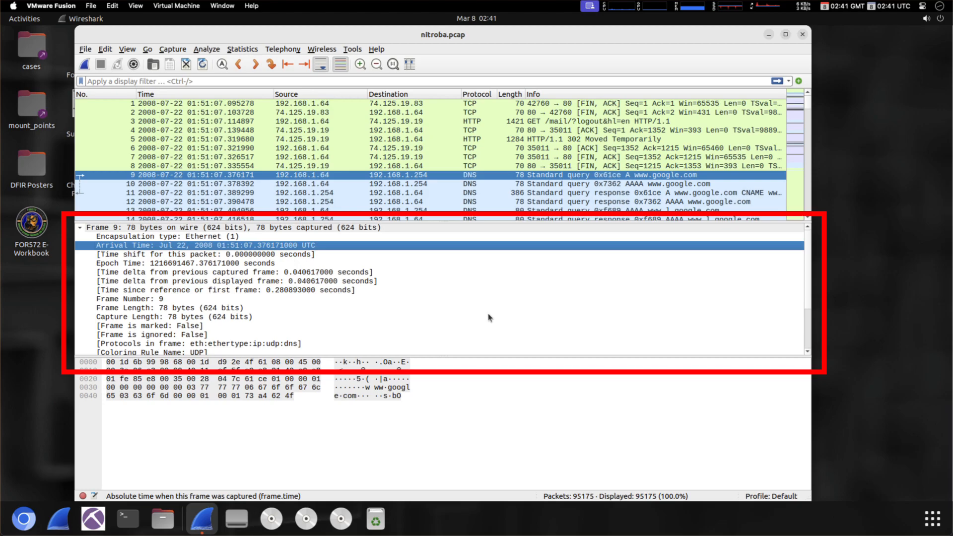
{"action": "key", "text": "Down"}
{"action": "key", "text": "Down"}
{"action": "key", "text": "Down"}
{"action": "key", "text": "Down"}
{"action": "key", "text": "Down"}
{"action": "key", "text": "Down"}
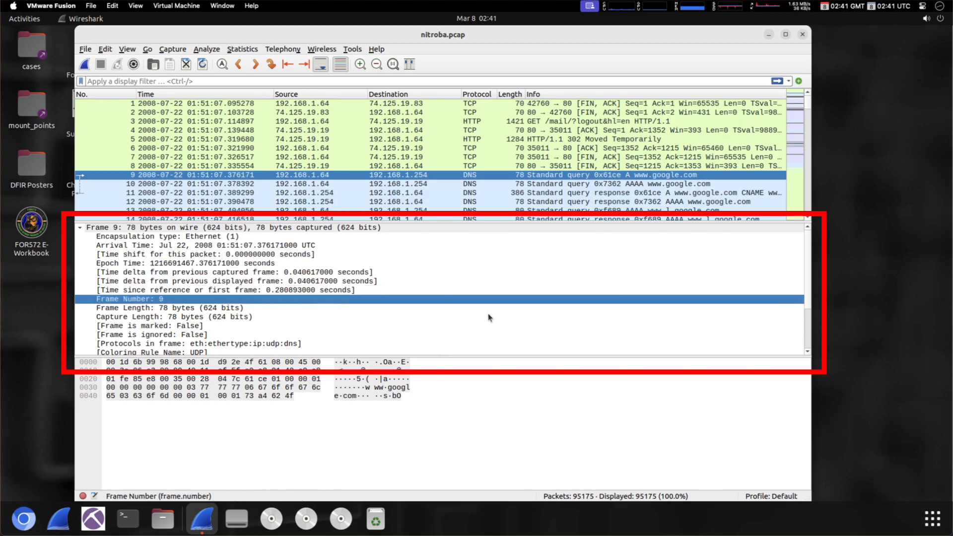
{"action": "key", "text": "Down"}
{"action": "key", "text": "Down"}
{"action": "key", "text": "Down"}
{"action": "key", "text": "Down"}
{"action": "key", "text": "Down"}
{"action": "key", "text": "Down"}
{"action": "key", "text": "Down"}
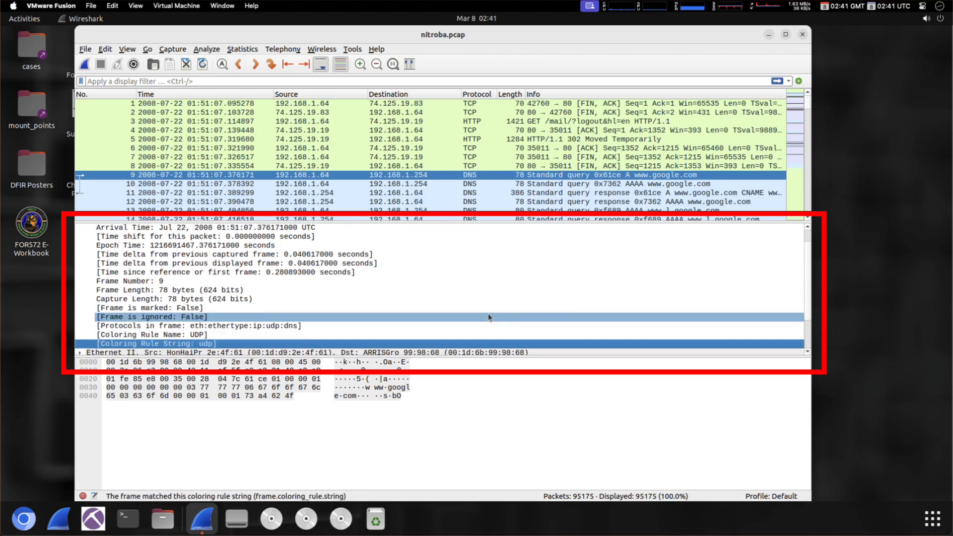
{"action": "key", "text": "Down"}
{"action": "key", "text": "Down"}
{"action": "key", "text": "Up"}
{"action": "key", "text": "Up"}
{"action": "key", "text": "Up"}
{"action": "key", "text": "Up"}
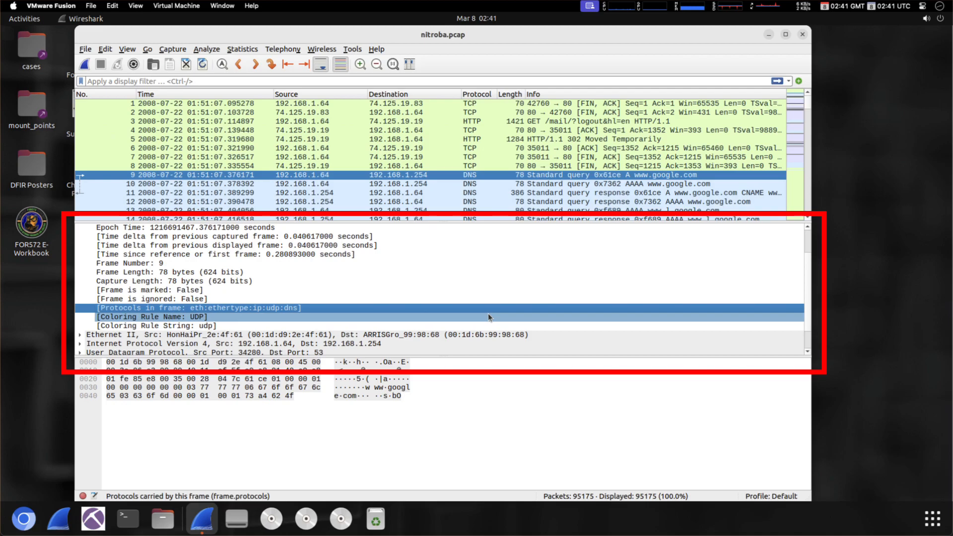
{"action": "key", "text": "Left"}
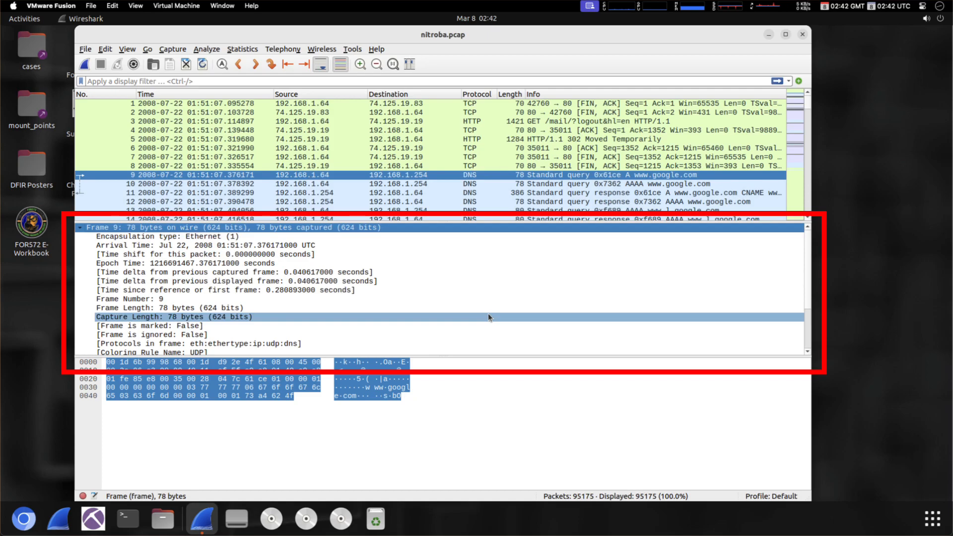
{"action": "left_click", "coordinate": [488, 314]}
{"action": "key", "text": "Up"}
{"action": "key", "text": "Up"}
{"action": "key", "text": "Up"}
{"action": "key", "text": "Up"}
{"action": "key", "text": "Up"}
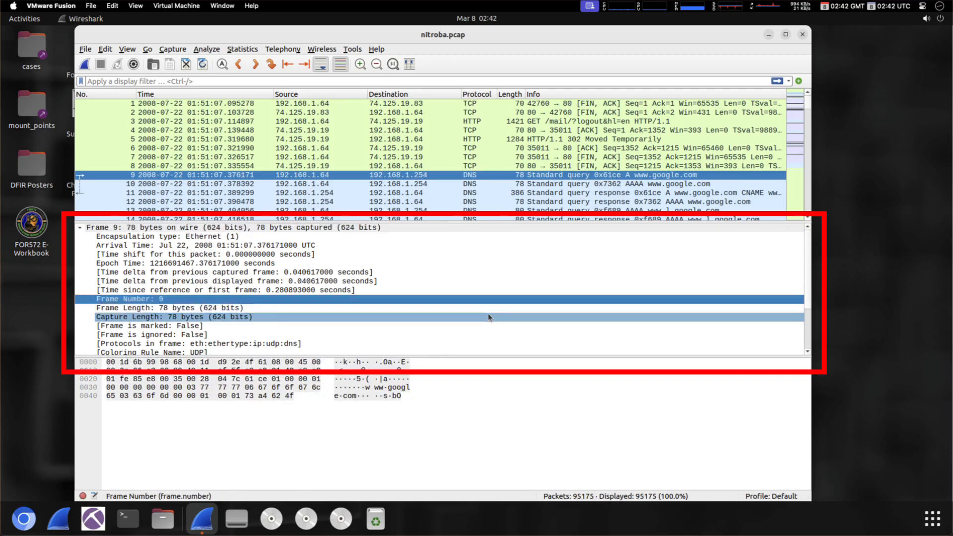
{"action": "key", "text": "Down"}
{"action": "key", "text": "Down"}
{"action": "key", "text": "Up"}
{"action": "key", "text": "Down"}
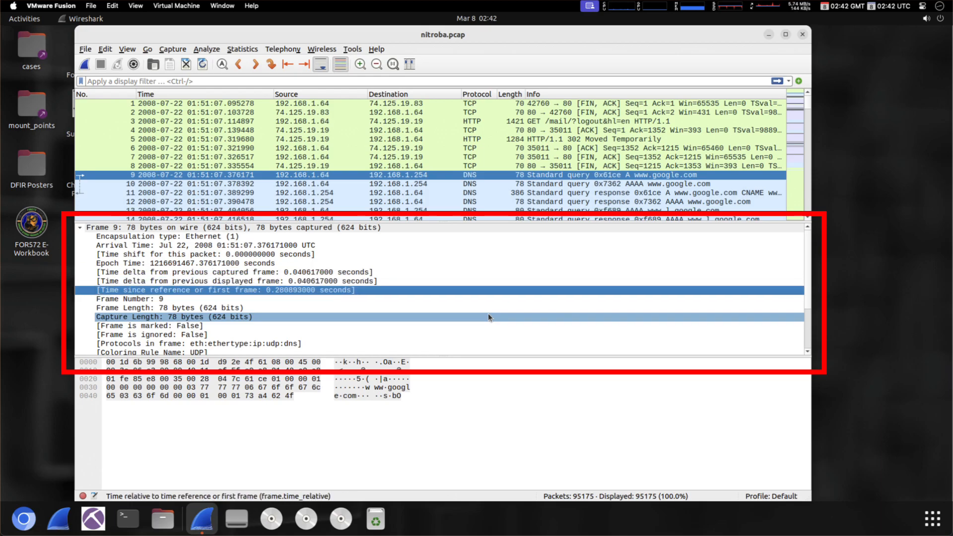
{"action": "key", "text": "Down"}
{"action": "key", "text": "Left"}
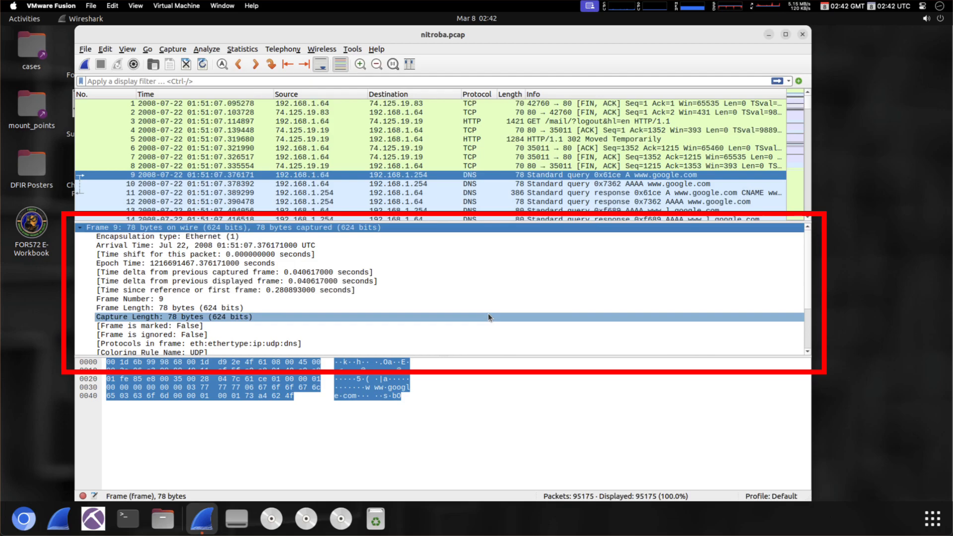
{"action": "key", "text": "Left"}
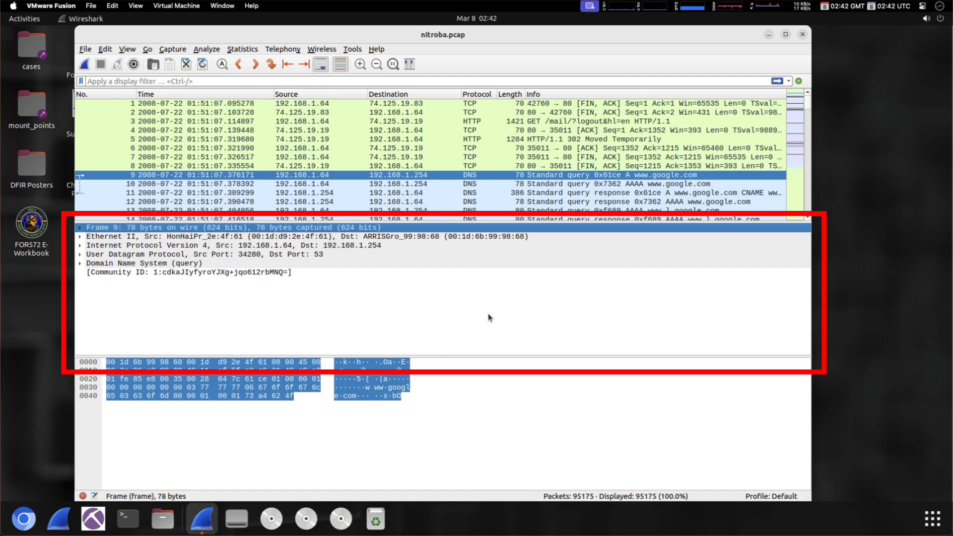
- Expand Ethernet II and review its destination MAC, source MAC, Type IPv4 and FCS fields
{"action": "key", "text": "Down"}
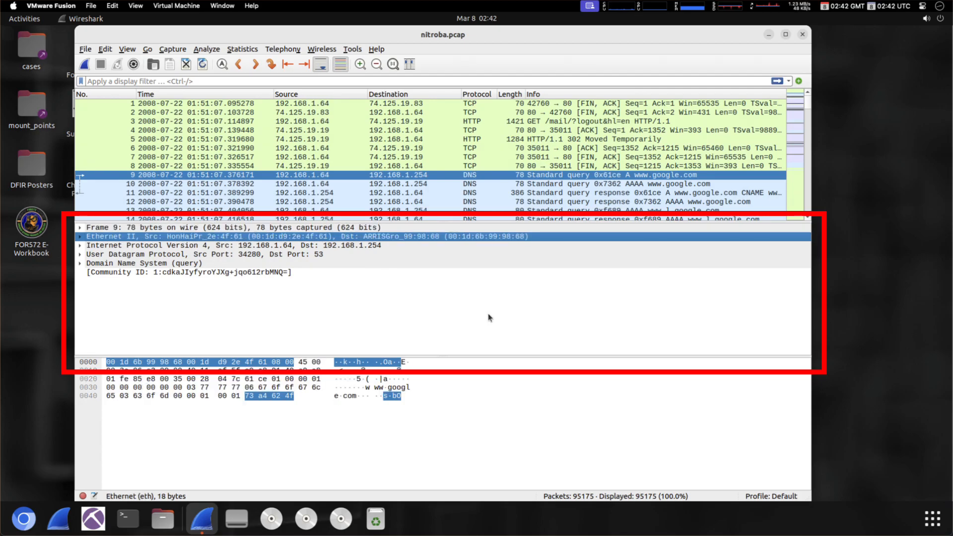
{"action": "key", "text": "Right"}
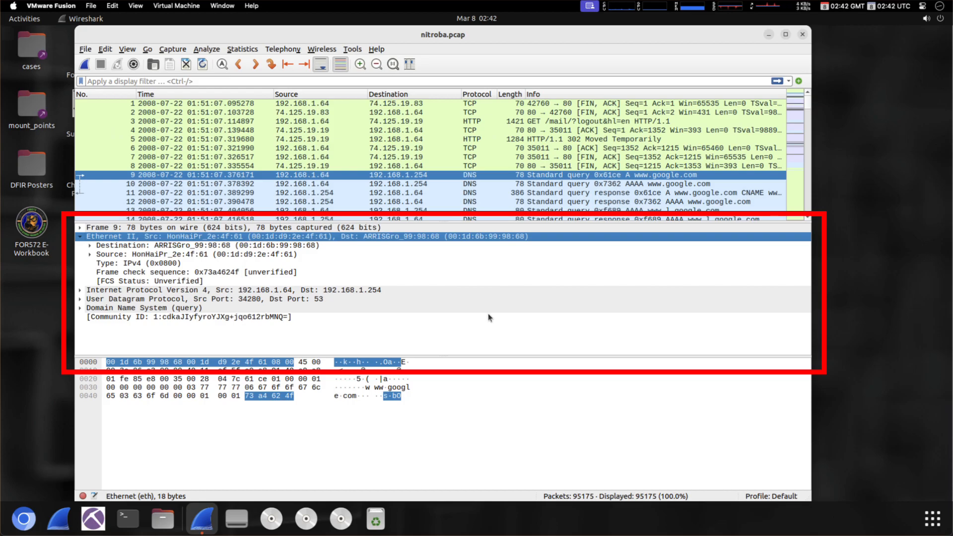
{"action": "key", "text": "Down"}
{"action": "key", "text": "Down"}
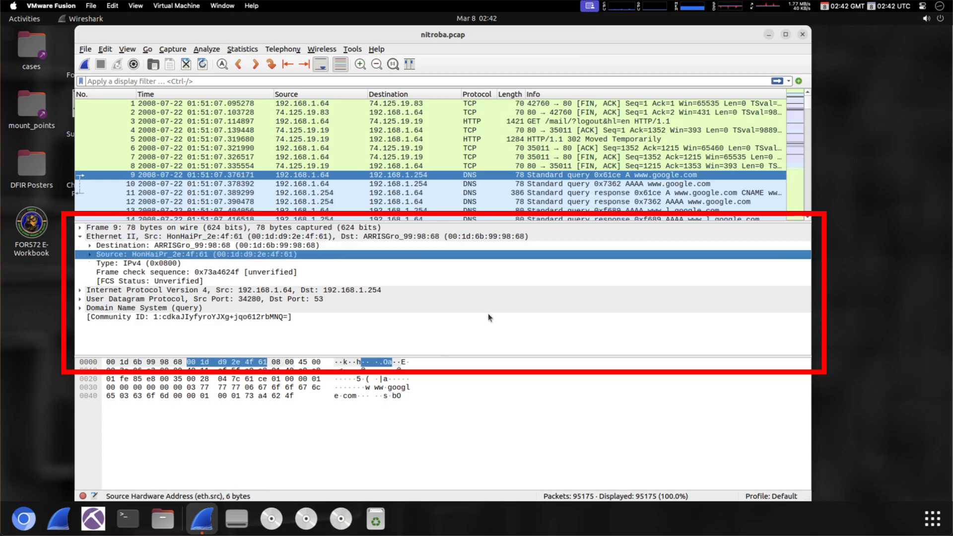
{"action": "key", "text": "Up"}
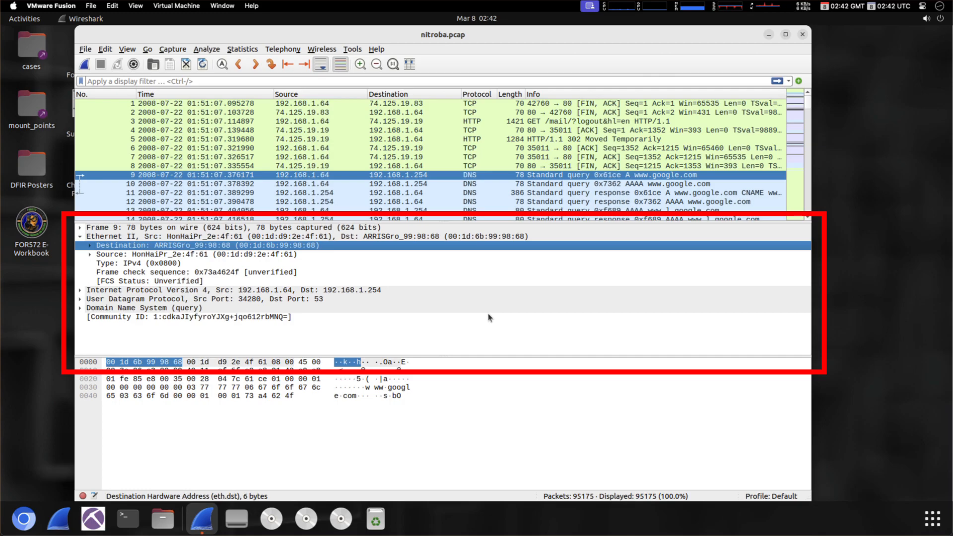
{"action": "key", "text": "Down"}
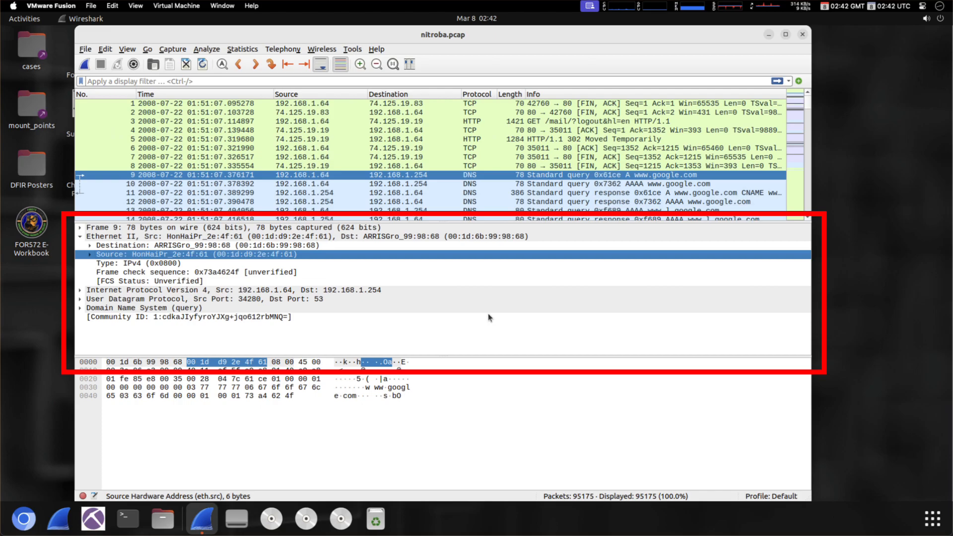
{"action": "key", "text": "Down"}
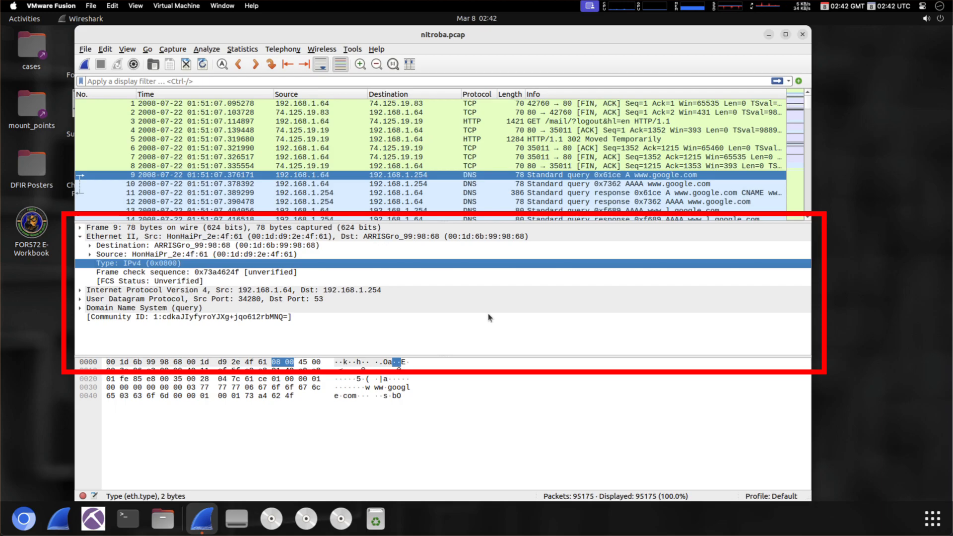
{"action": "key", "text": "Down"}
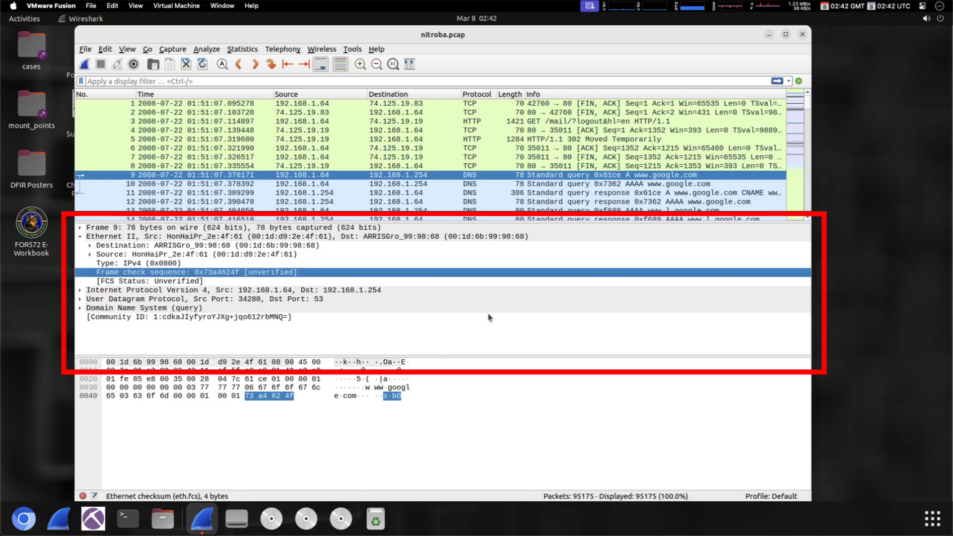
- Return to the Ethernet II header line, collapse it and move down to IPv4
{"action": "key", "text": "Down"}
{"action": "key", "text": "Up"}
{"action": "key", "text": "Up"}
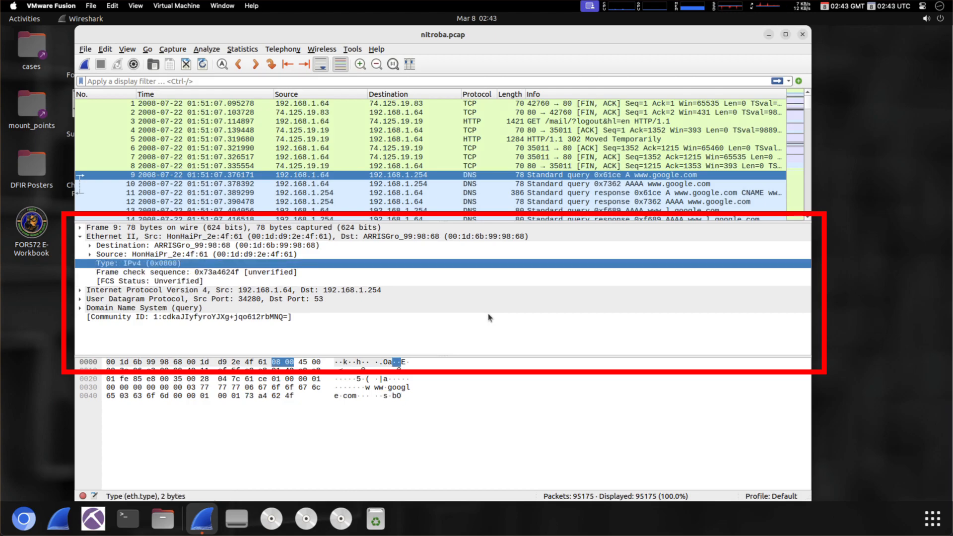
{"action": "key", "text": "Up"}
{"action": "key", "text": "Up"}
{"action": "key", "text": "Up"}
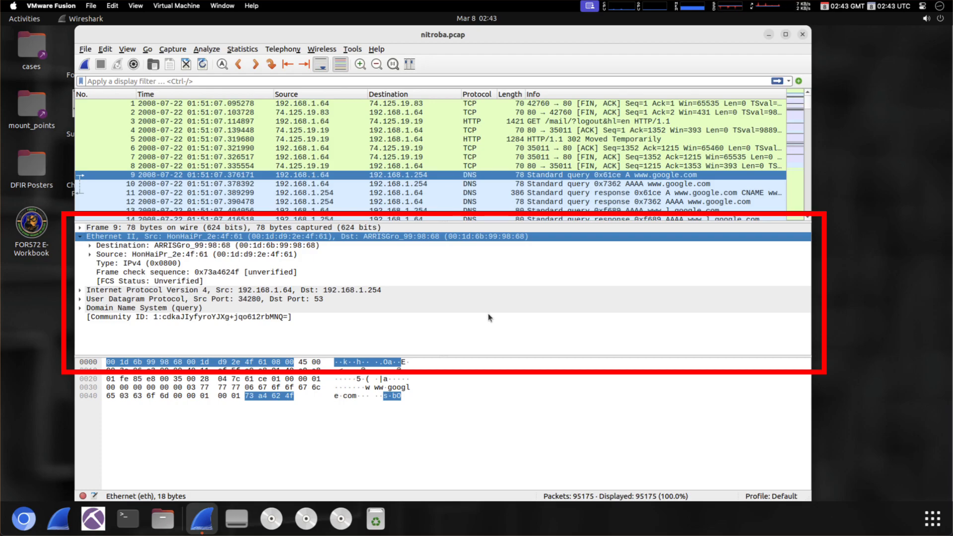
{"action": "key", "text": "Left"}
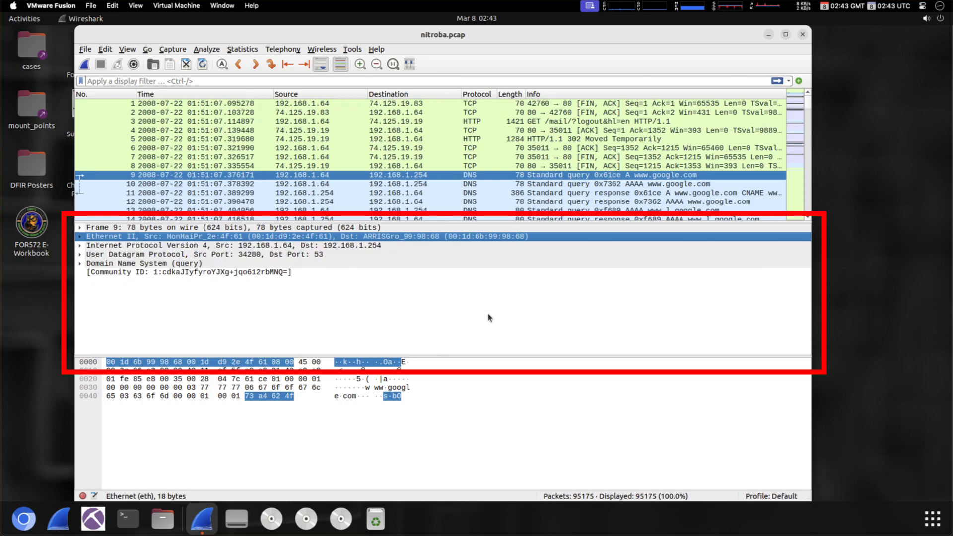
{"action": "key", "text": "Down"}
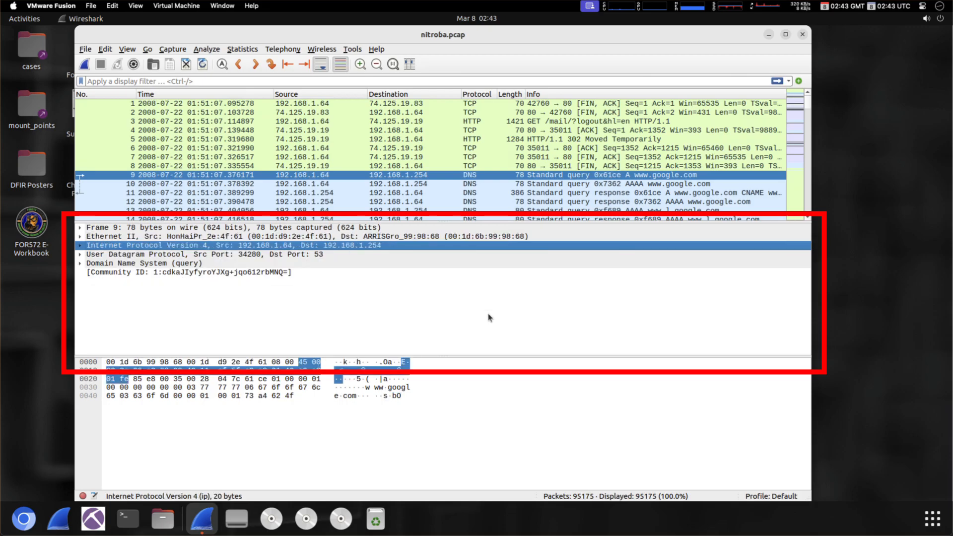
- Expand IPv4 and review Version, Header Length, DS Field, TTL 64, Protocol UDP, checksum and addresses
{"action": "key", "text": "Right"}
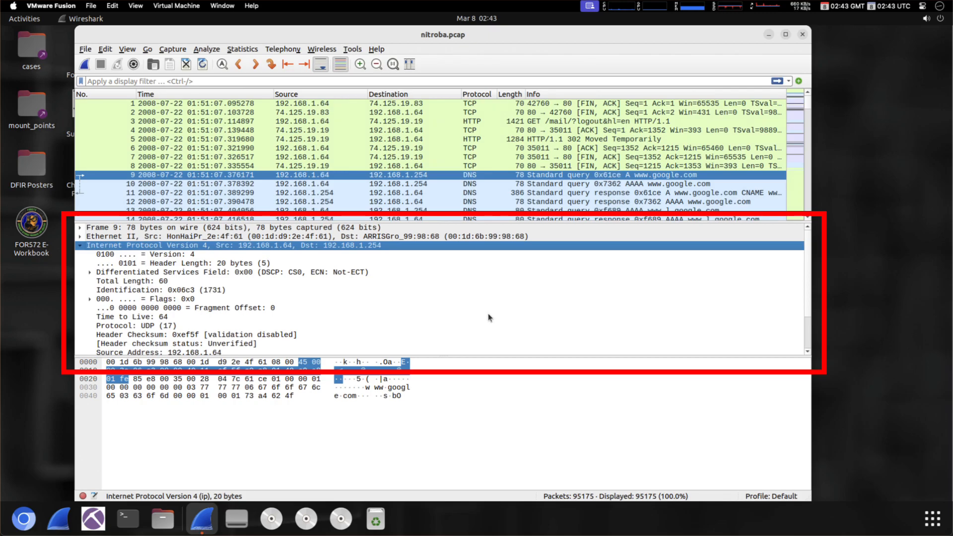
{"action": "key", "text": "Down"}
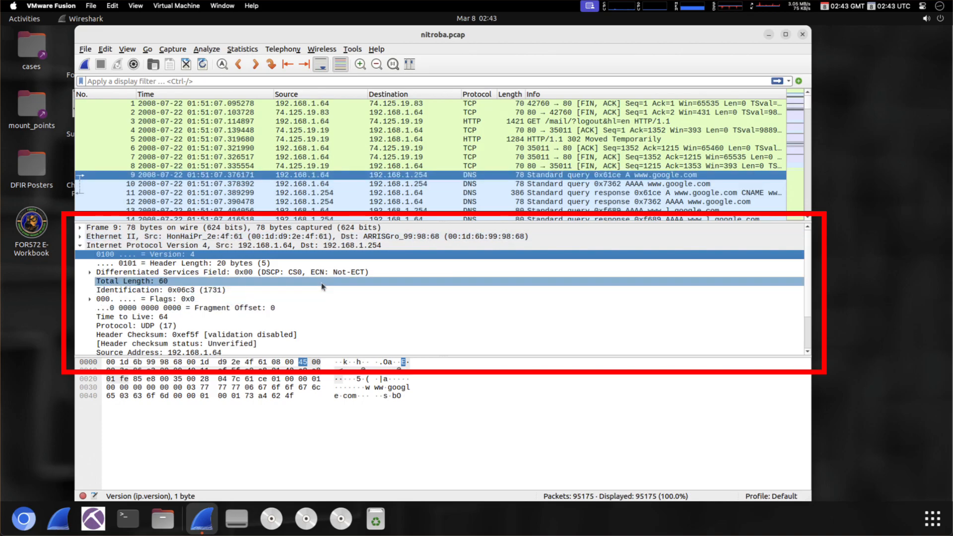
{"action": "key", "text": "Down"}
{"action": "key", "text": "Up"}
{"action": "key", "text": "Down"}
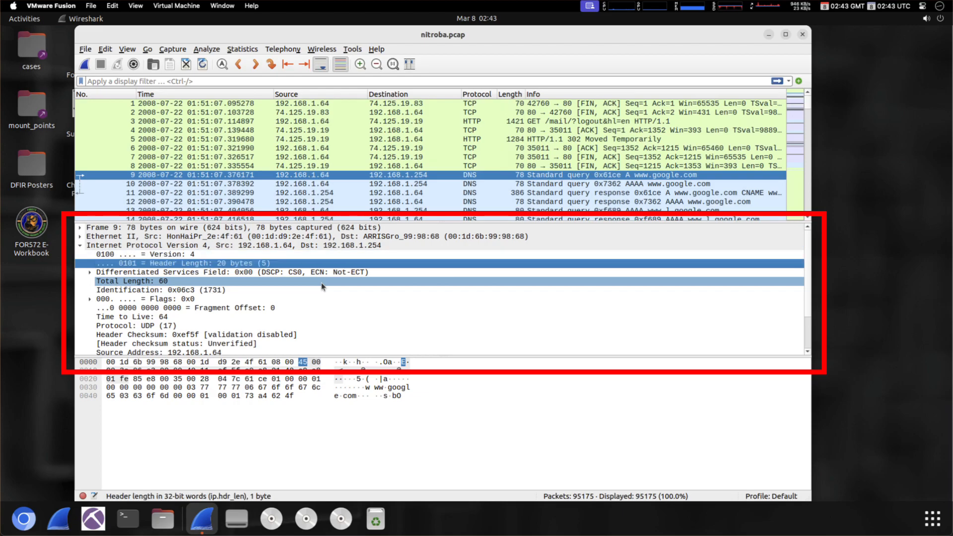
{"action": "key", "text": "Down"}
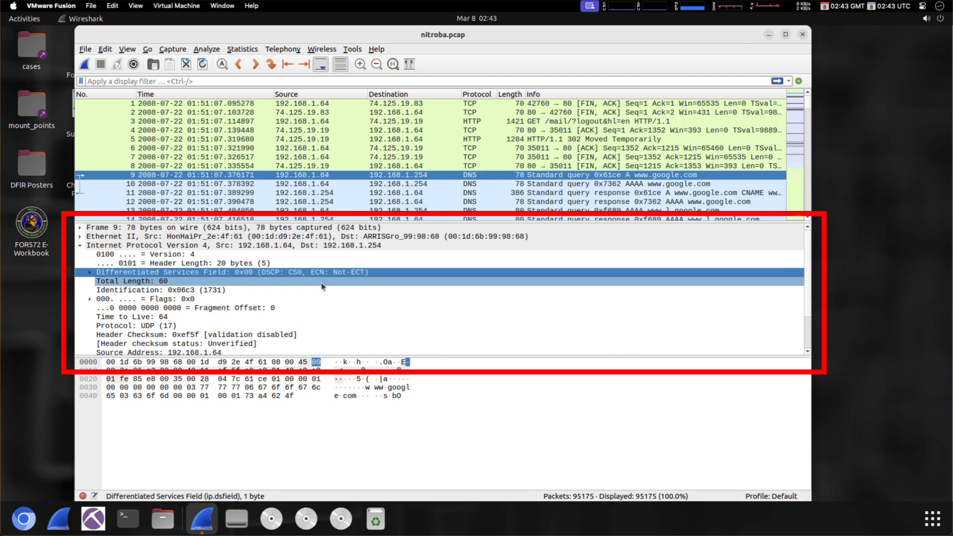
{"action": "key", "text": "Down"}
{"action": "key", "text": "Down"}
{"action": "key", "text": "Down"}
{"action": "key", "text": "Down"}
{"action": "key", "text": "Down"}
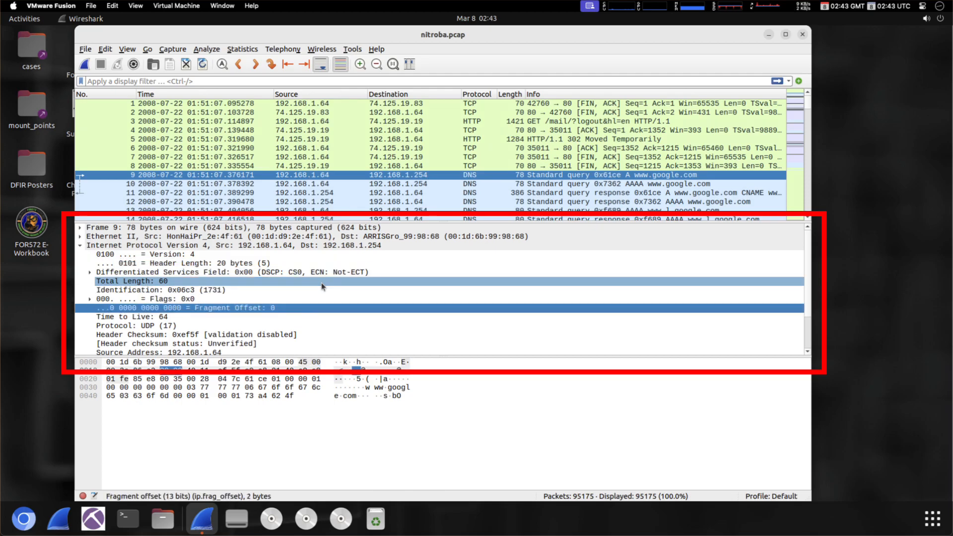
{"action": "key", "text": "Down"}
{"action": "key", "text": "Down"}
{"action": "key", "text": "Down"}
{"action": "key", "text": "Down"}
{"action": "key", "text": "Down"}
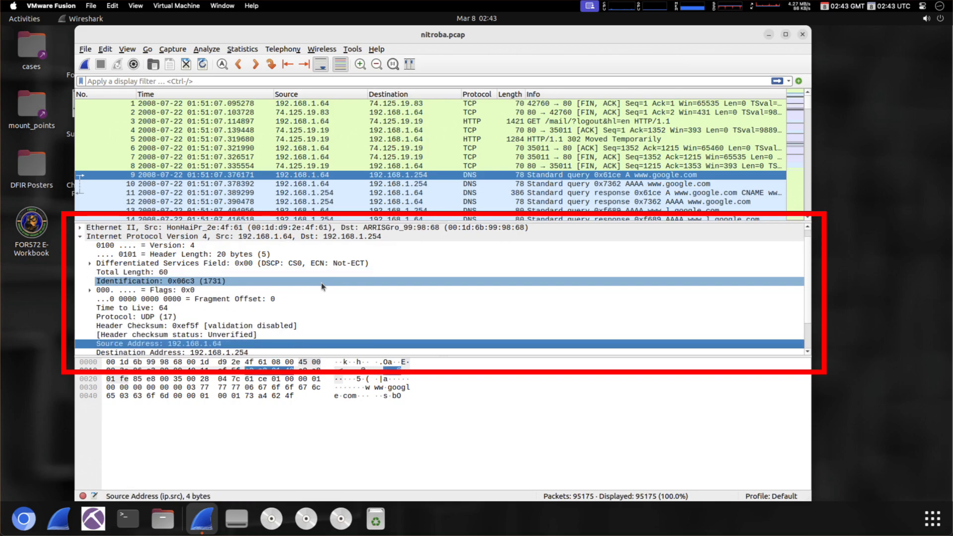
{"action": "key", "text": "Up"}
{"action": "key", "text": "Up"}
{"action": "key", "text": "Up"}
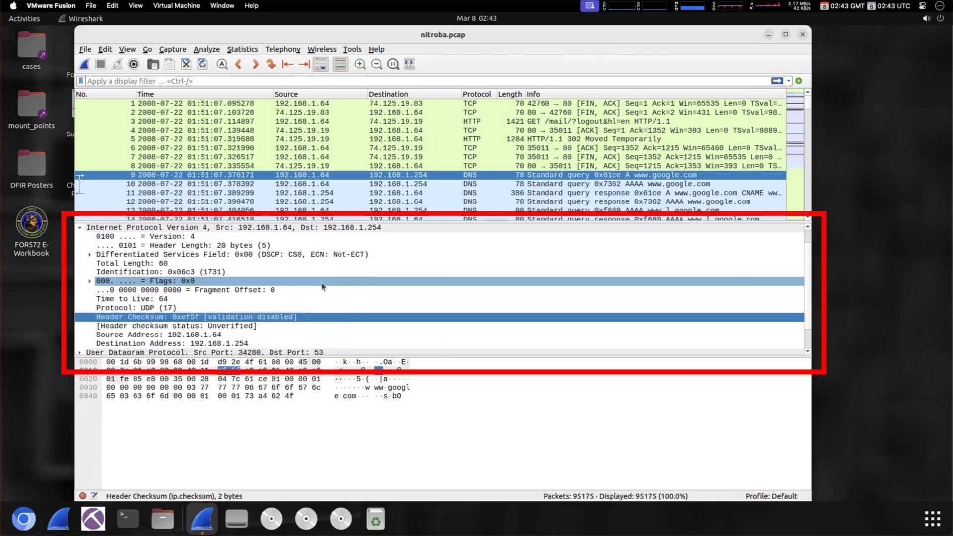
{"action": "key", "text": "Up"}
{"action": "key", "text": "Up"}
{"action": "key", "text": "Down"}
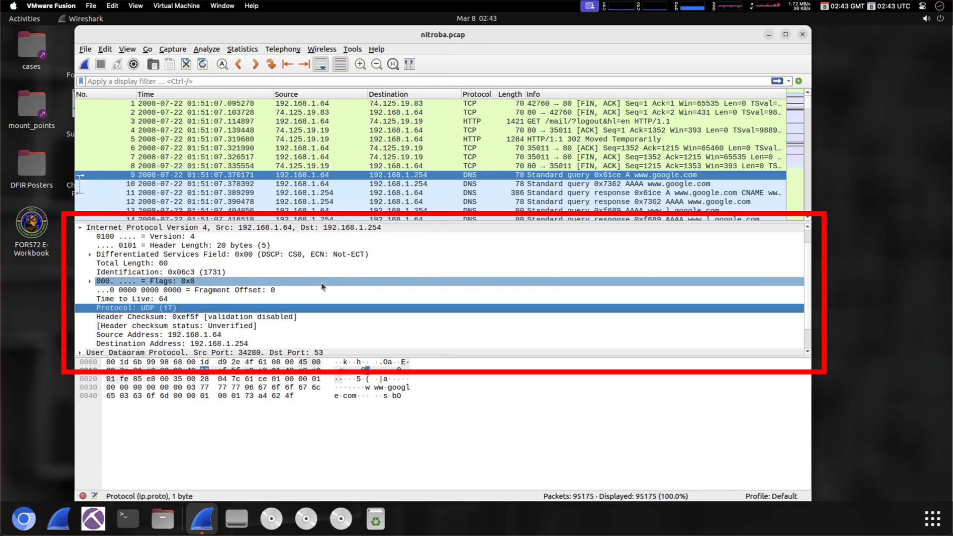
{"action": "key", "text": "Up"}
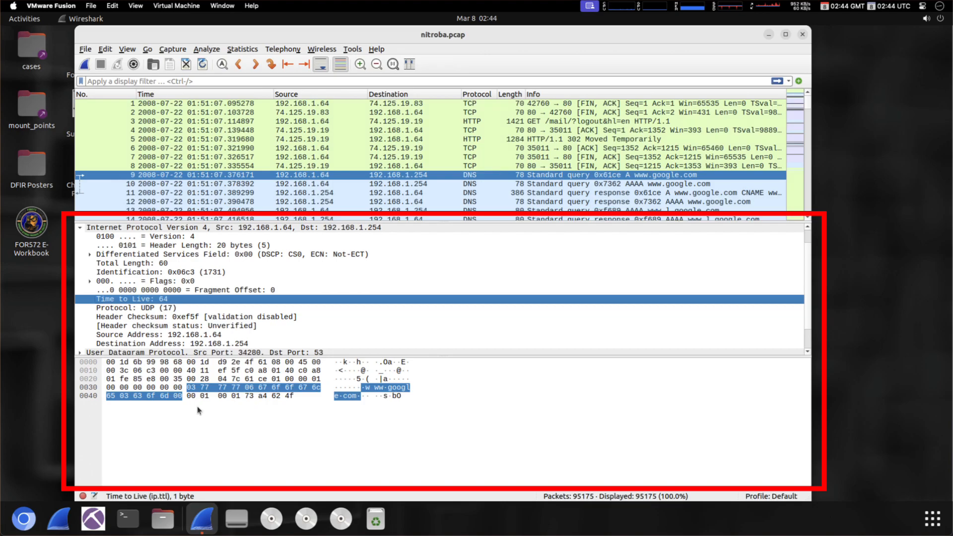
- Review Flags, Identification 0x06c3, Fragment Offset 0, checksum status and Source Address, then collapse IPv4
{"action": "left_click", "coordinate": [229, 281]}
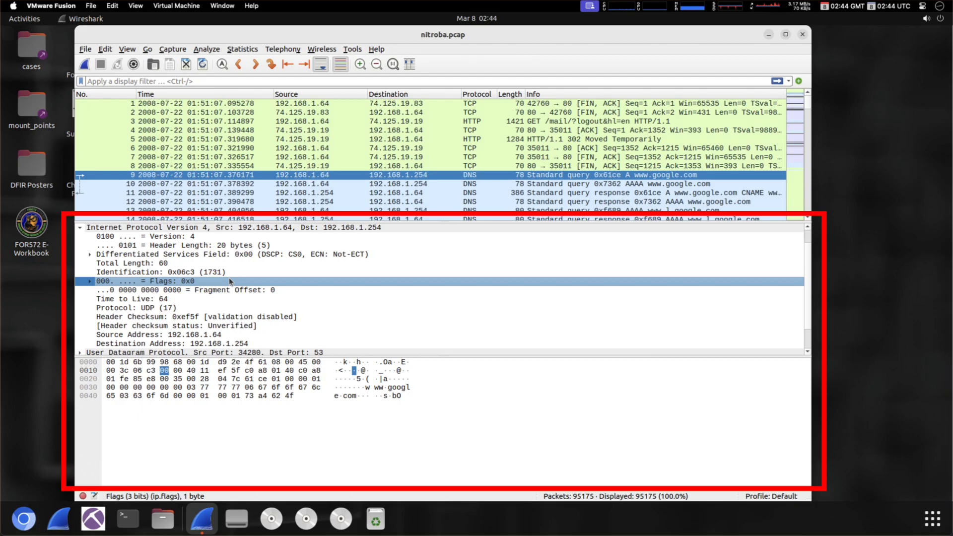
{"action": "key", "text": "Up"}
{"action": "key", "text": "Up"}
{"action": "key", "text": "Up"}
{"action": "key", "text": "Down"}
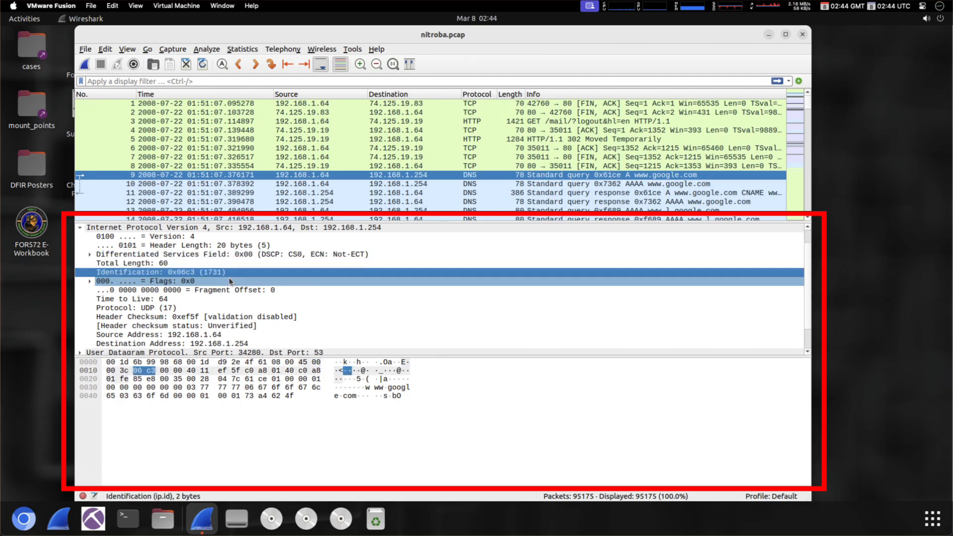
{"action": "key", "text": "Down"}
{"action": "key", "text": "Down"}
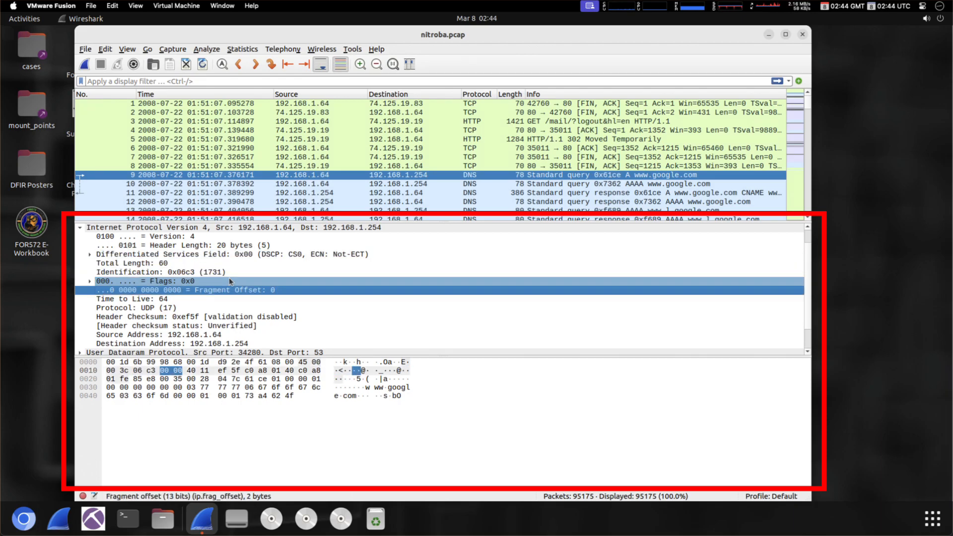
{"action": "key", "text": "Down"}
{"action": "key", "text": "Down"}
{"action": "key", "text": "Down"}
{"action": "key", "text": "Down"}
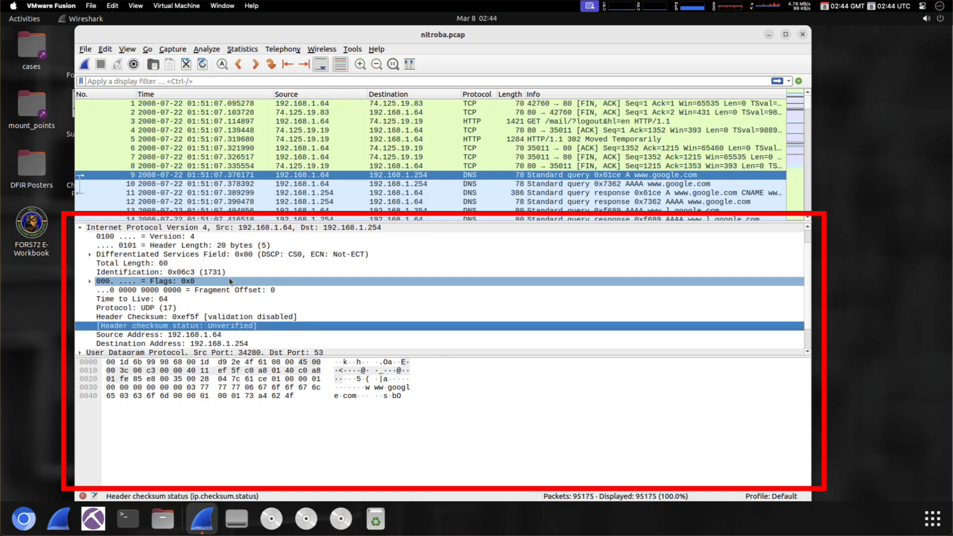
{"action": "key", "text": "Down"}
{"action": "key", "text": "Up"}
{"action": "key", "text": "Up"}
{"action": "key", "text": "Up"}
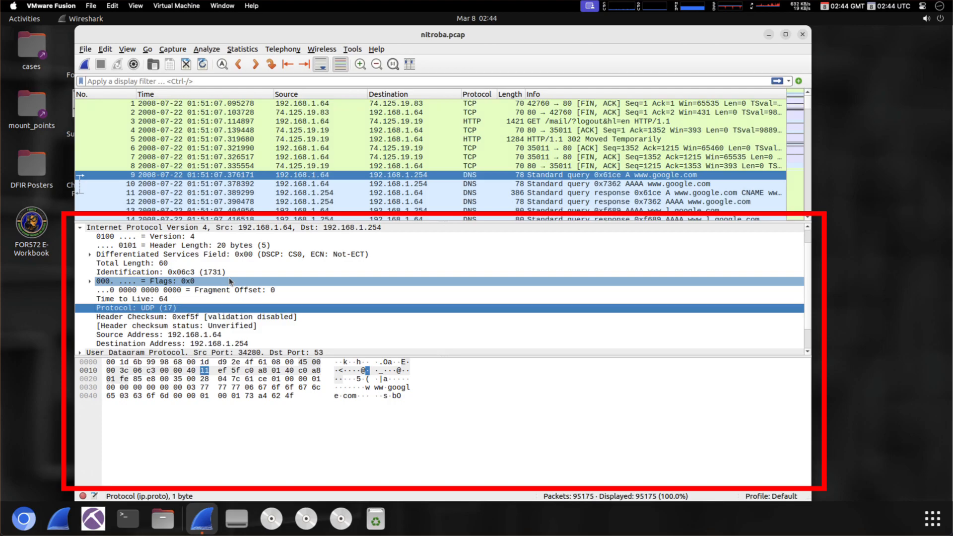
{"action": "key", "text": "Left"}
{"action": "key", "text": "Left"}
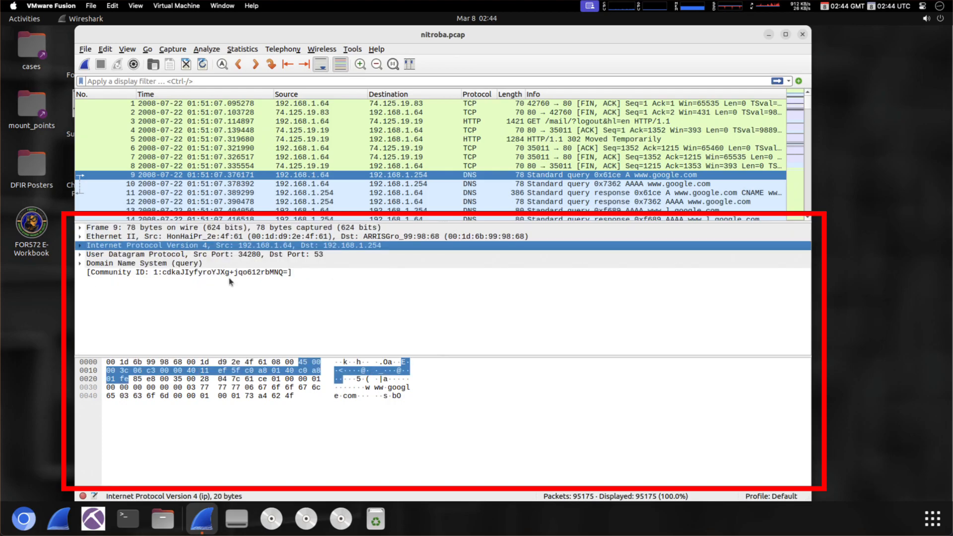
- Expand UDP and review ports, length 40, checksum 0x047c, stream index 0 and payload, then collapse it
{"action": "key", "text": "Down"}
{"action": "key", "text": "Right"}
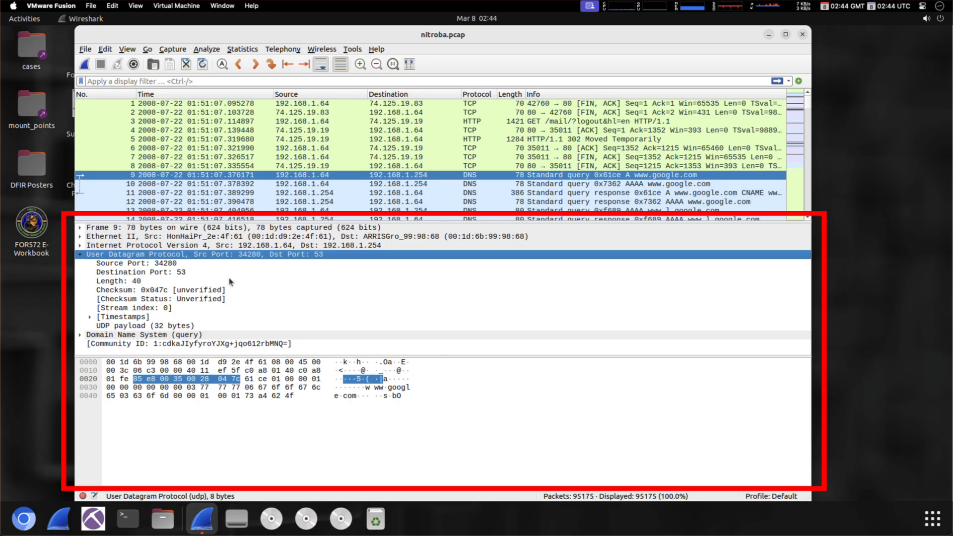
{"action": "key", "text": "Down"}
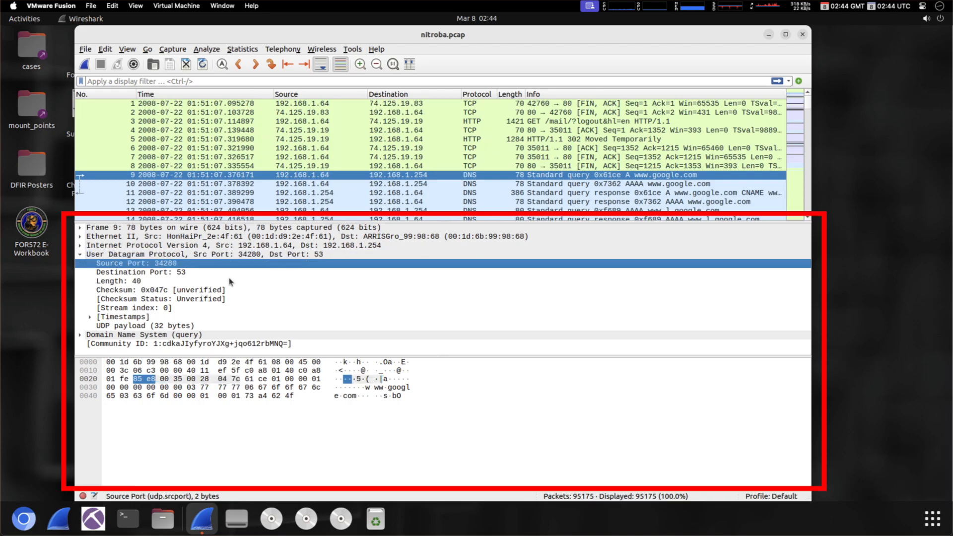
{"action": "key", "text": "Down"}
{"action": "key", "text": "Down"}
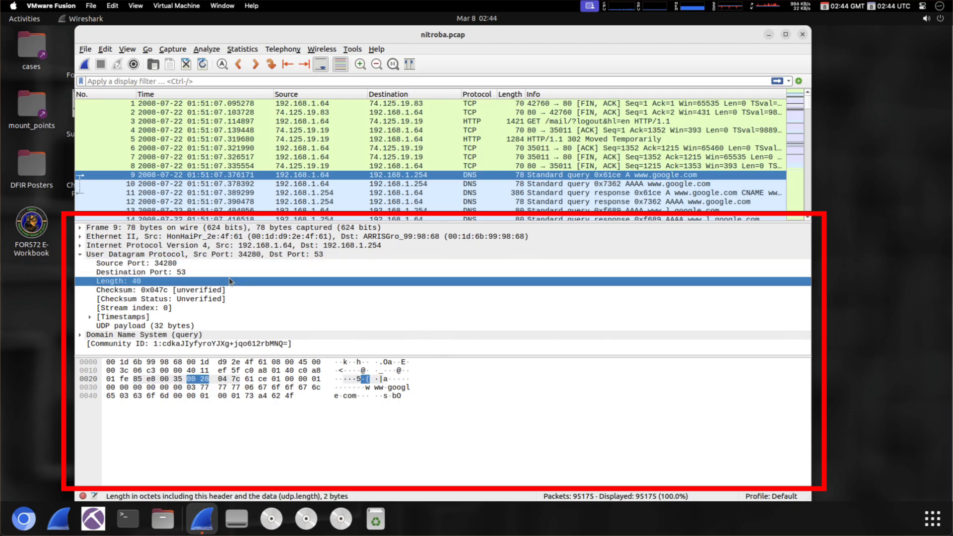
{"action": "key", "text": "Down"}
{"action": "key", "text": "Down"}
{"action": "key", "text": "Down"}
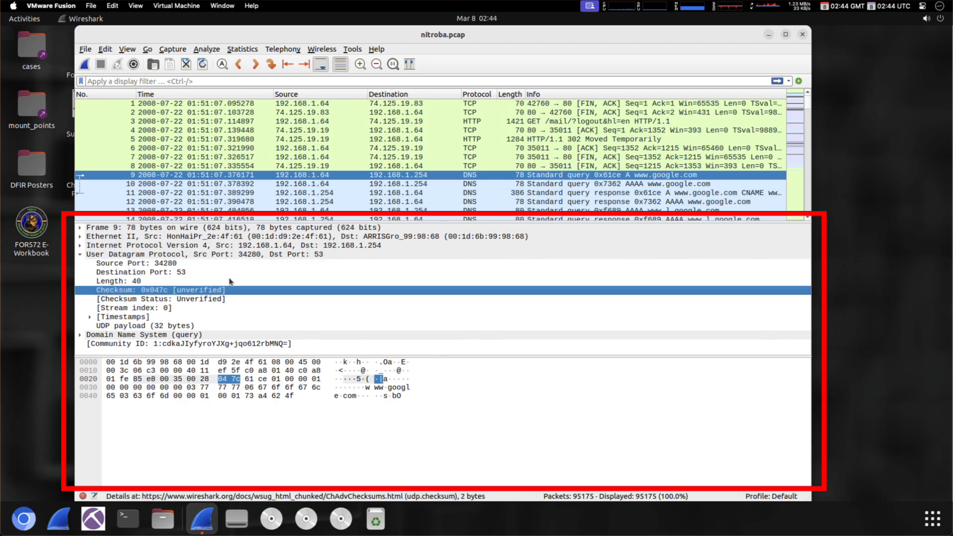
{"action": "key", "text": "Down"}
{"action": "key", "text": "Down"}
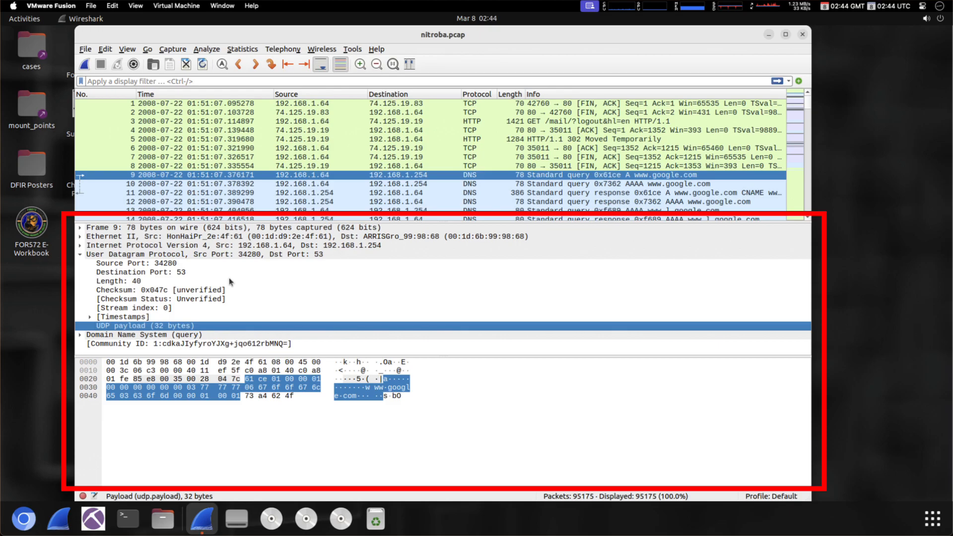
{"action": "key", "text": "Up"}
{"action": "key", "text": "Up"}
{"action": "key", "text": "Up"}
{"action": "key", "text": "Up"}
{"action": "key", "text": "Up"}
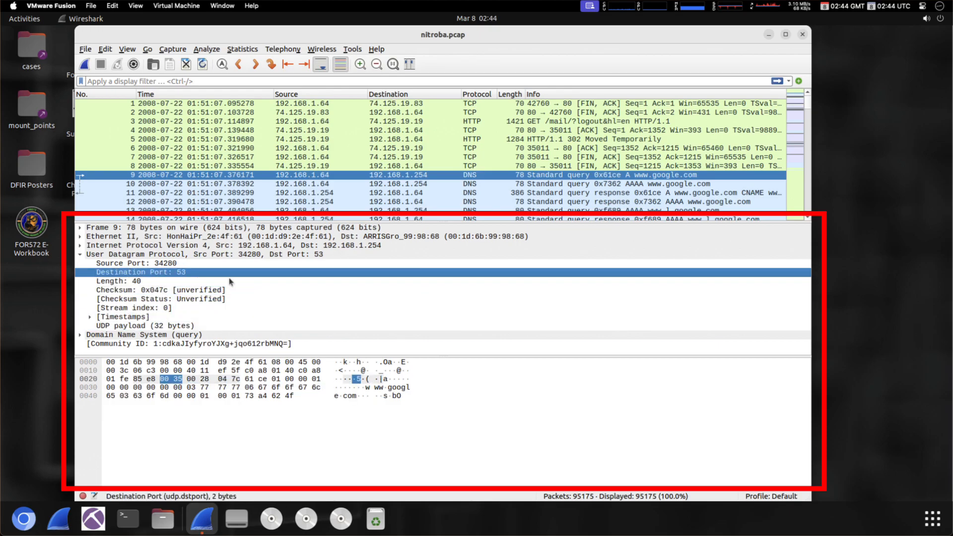
{"action": "key", "text": "Down"}
{"action": "key", "text": "Down"}
{"action": "key", "text": "Down"}
{"action": "key", "text": "Down"}
{"action": "key", "text": "Down"}
{"action": "key", "text": "Down"}
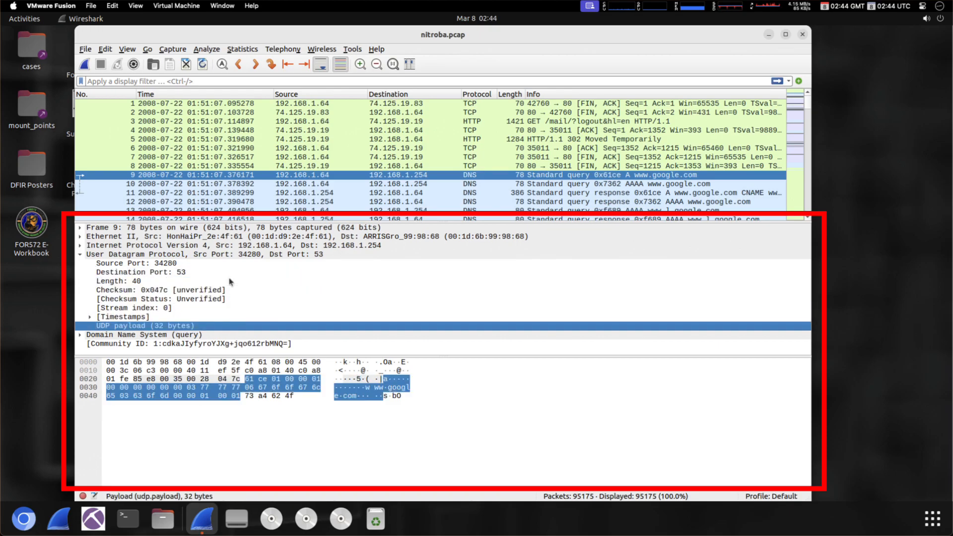
{"action": "key", "text": "Up"}
{"action": "key", "text": "Up"}
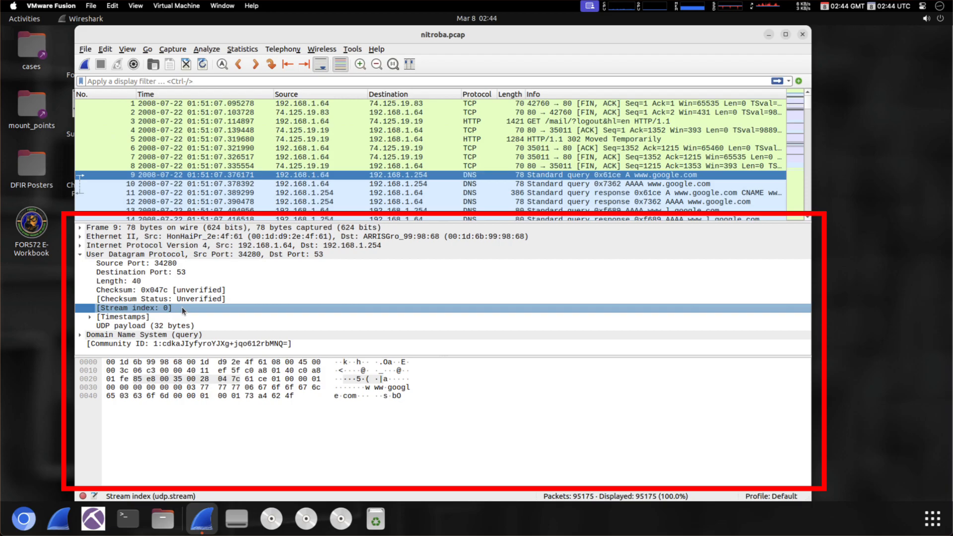
{"action": "left_click", "coordinate": [181, 308]}
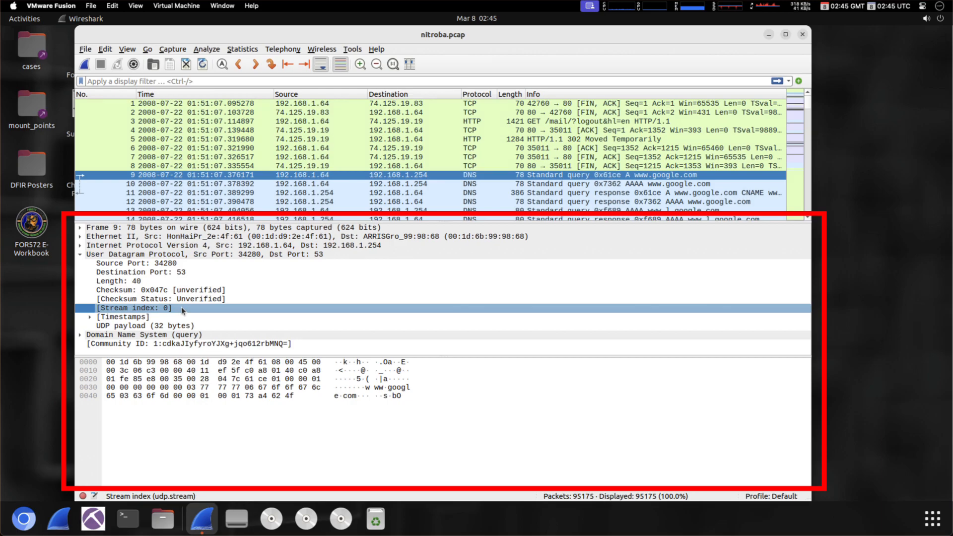
{"action": "key", "text": "Down"}
{"action": "key", "text": "Down"}
{"action": "key", "text": "Left"}
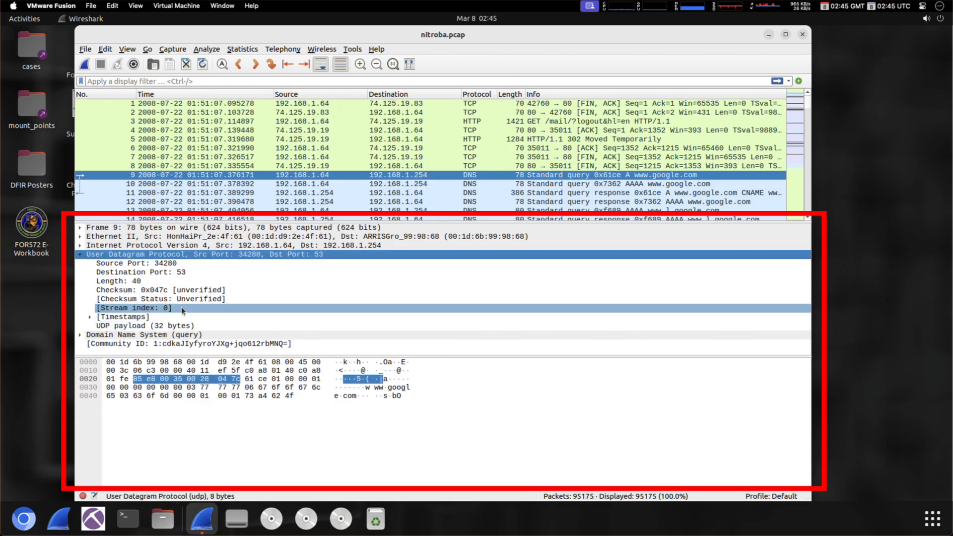
- Expand the DNS query section and review transaction ID 0x61ce, the flag bits and record counts
{"action": "key", "text": "Left"}
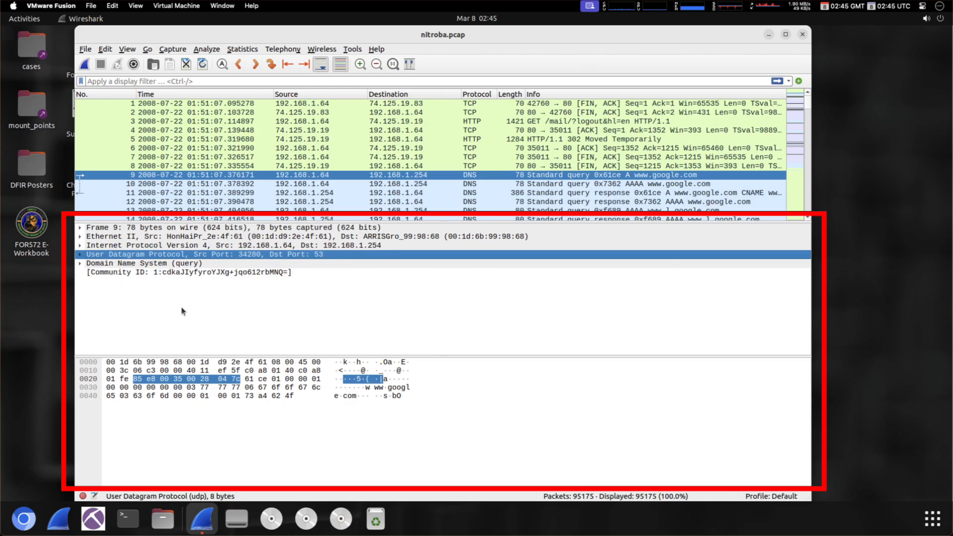
{"action": "key", "text": "Down"}
{"action": "key", "text": "Right"}
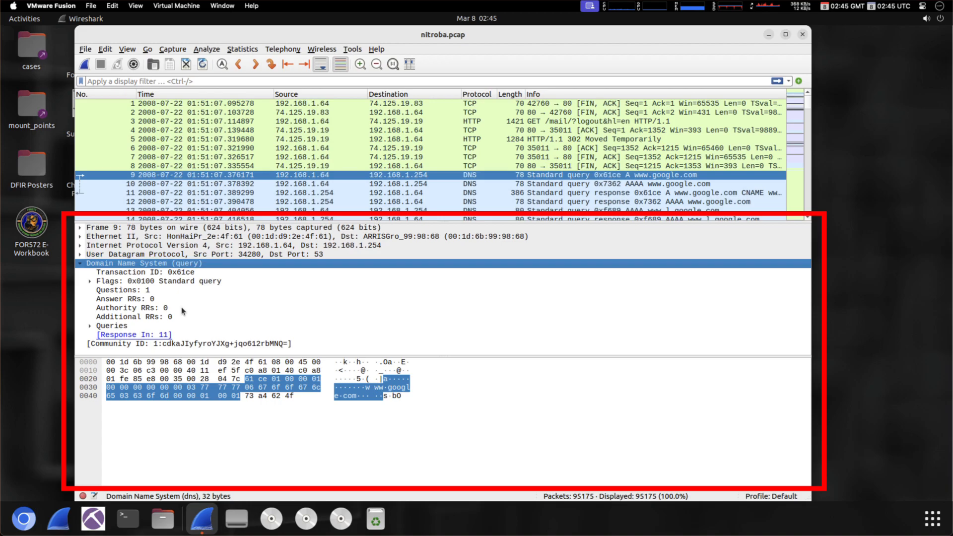
{"action": "key", "text": "Down"}
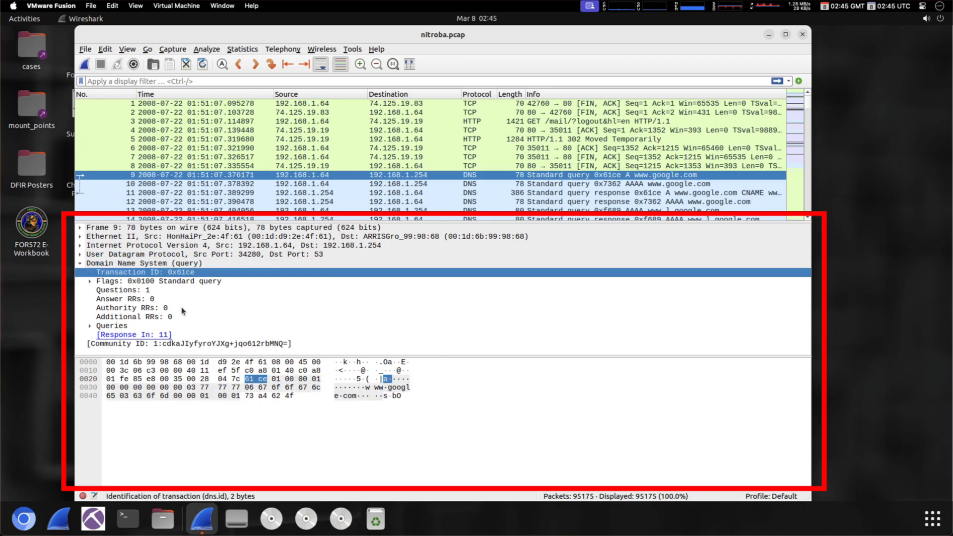
{"action": "key", "text": "Down"}
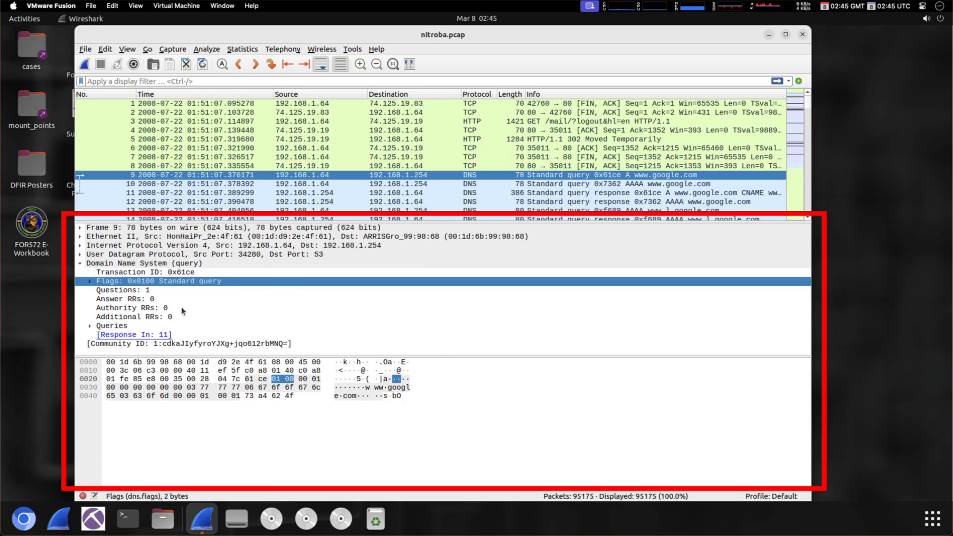
{"action": "key", "text": "Down"}
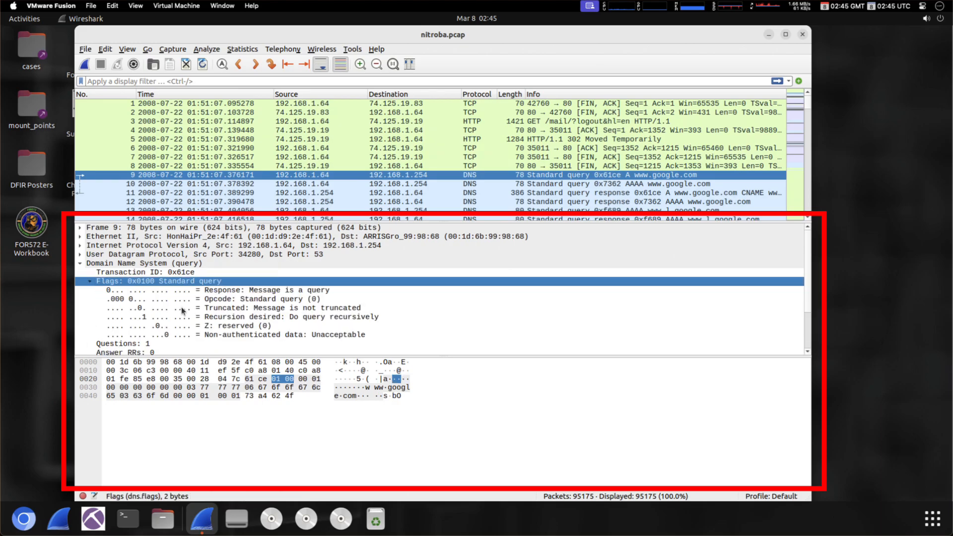
{"action": "key", "text": "Down"}
{"action": "key", "text": "Down"}
{"action": "key", "text": "Down"}
{"action": "key", "text": "Down"}
{"action": "key", "text": "Down"}
{"action": "key", "text": "Down"}
{"action": "key", "text": "Down"}
{"action": "key", "text": "Down"}
{"action": "key", "text": "Down"}
{"action": "key", "text": "Down"}
{"action": "key", "text": "Down"}
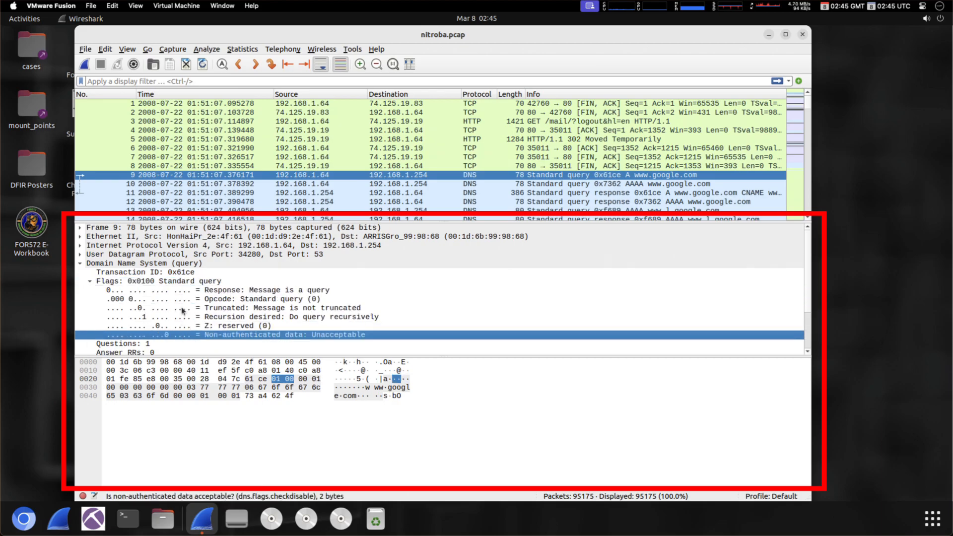
{"action": "key", "text": "Down"}
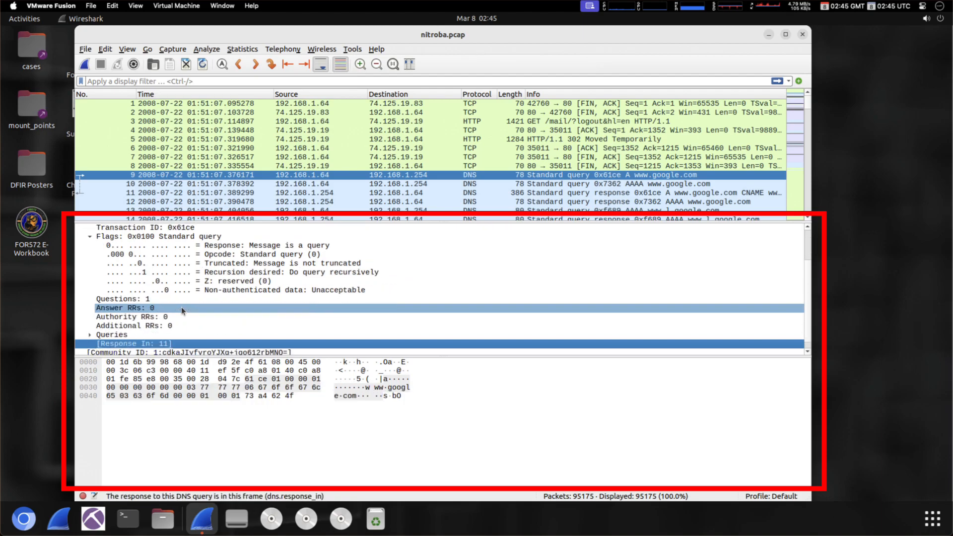
{"action": "key", "text": "Up"}
{"action": "key", "text": "Right"}
{"action": "key", "text": "Down"}
{"action": "key", "text": "Down"}
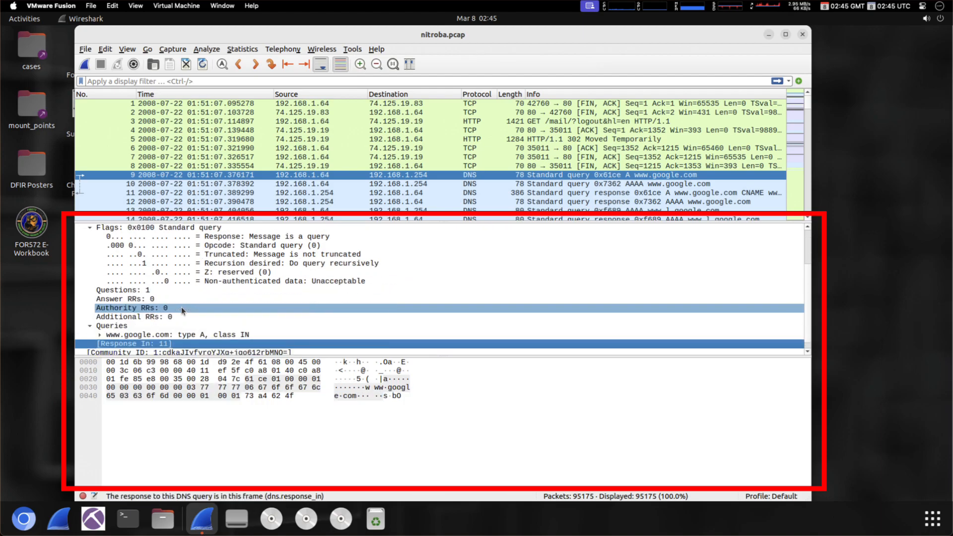
{"action": "key", "text": "Down"}
{"action": "key", "text": "Up"}
{"action": "key", "text": "Up"}
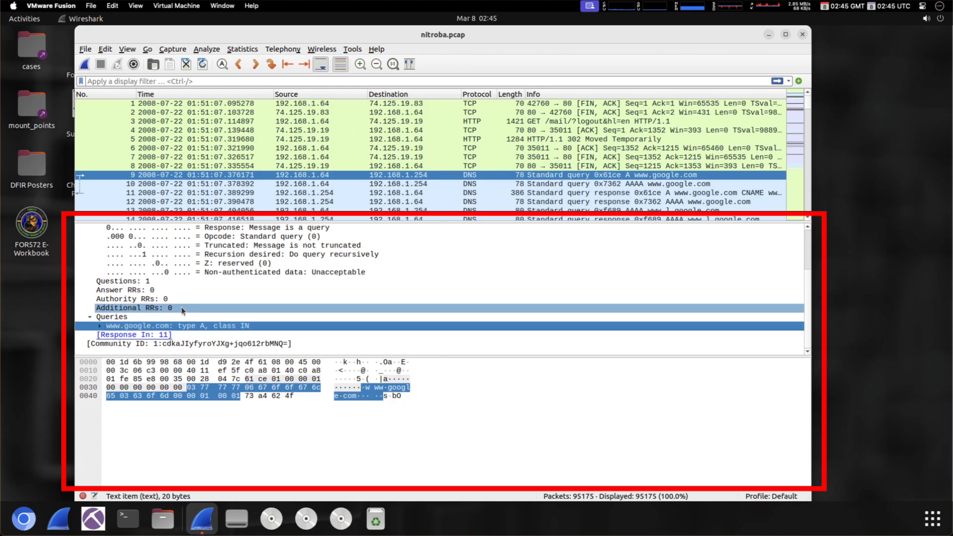
{"action": "key", "text": "Right"}
{"action": "key", "text": "Down"}
{"action": "key", "text": "Down"}
{"action": "key", "text": "Down"}
{"action": "key", "text": "Down"}
{"action": "key", "text": "Down"}
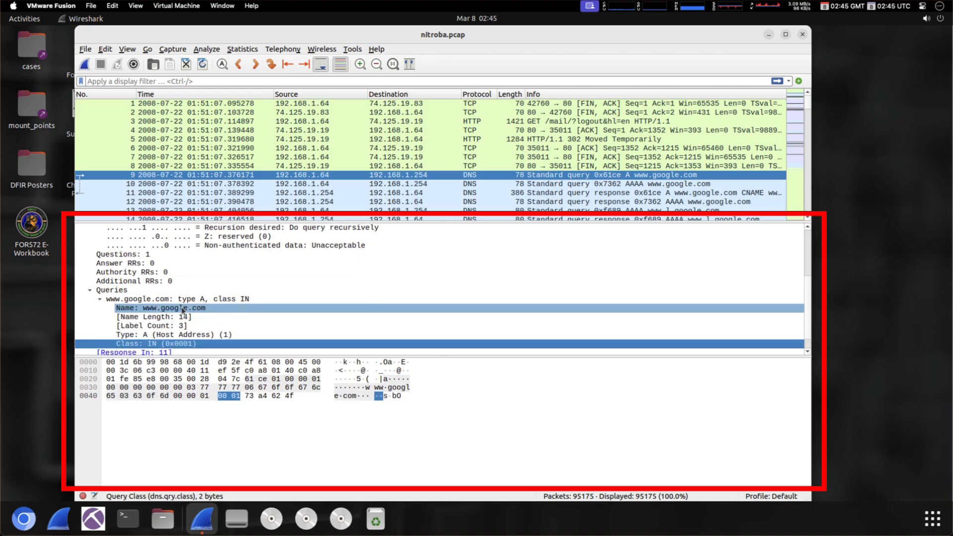
{"action": "key", "text": "Down"}
{"action": "key", "text": "Up"}
{"action": "key", "text": "Up"}
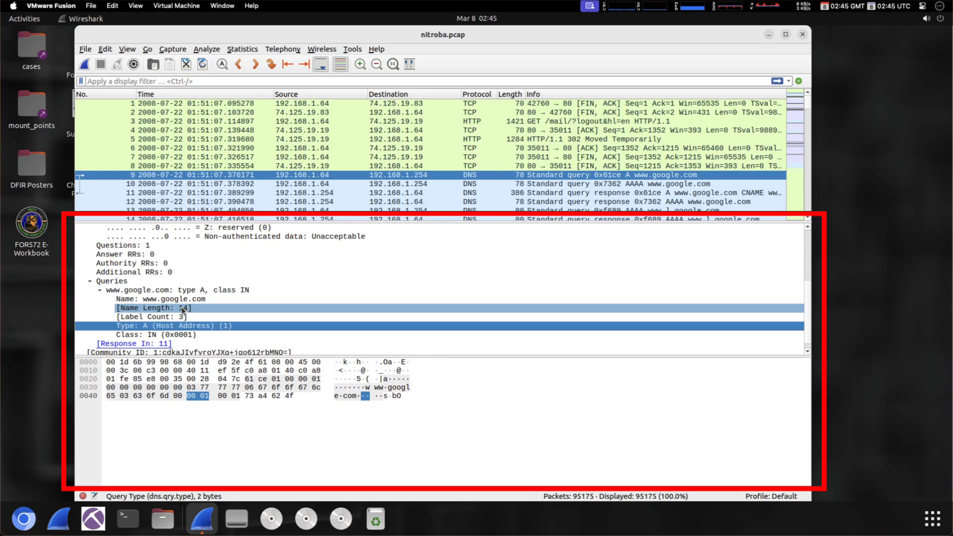
{"action": "key", "text": "Down"}
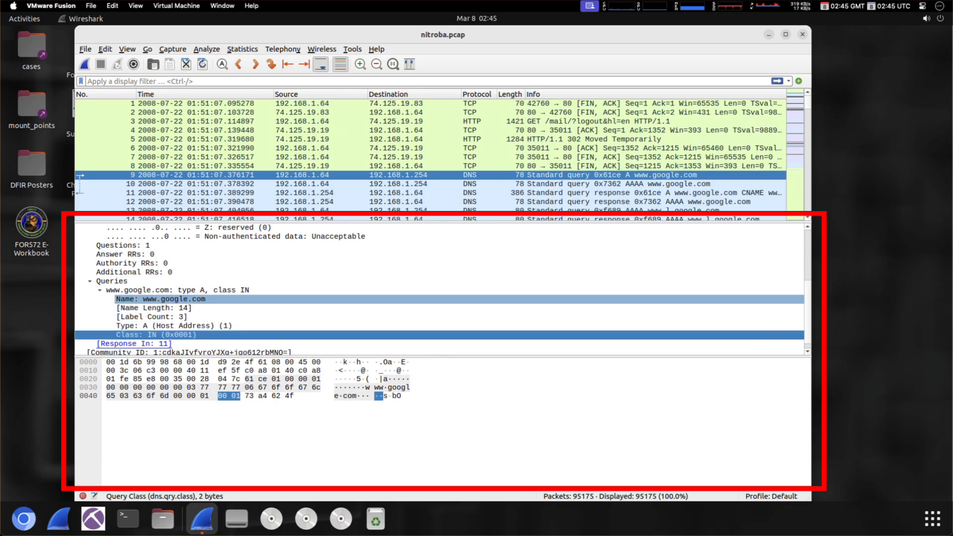
{"action": "left_click", "coordinate": [201, 335]}
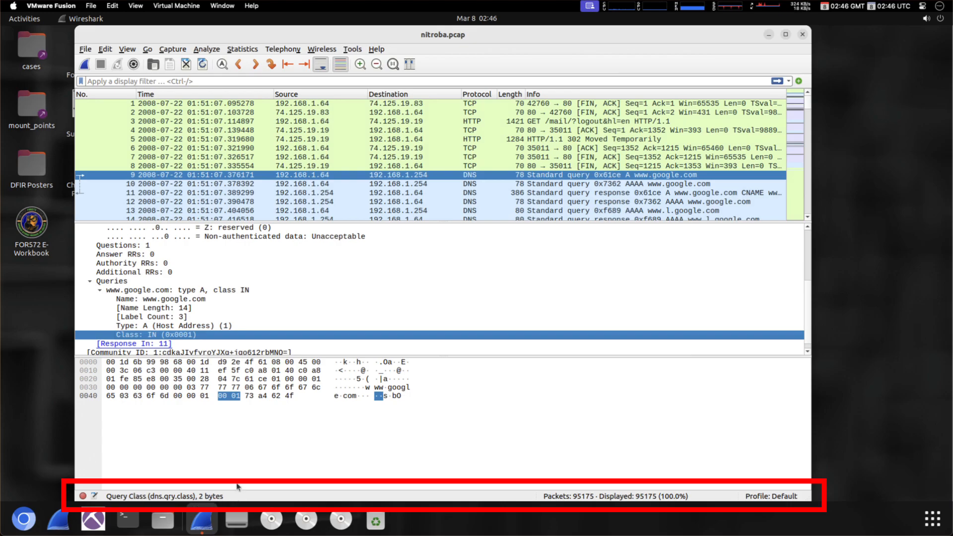
{"action": "left_click", "coordinate": [185, 302]}
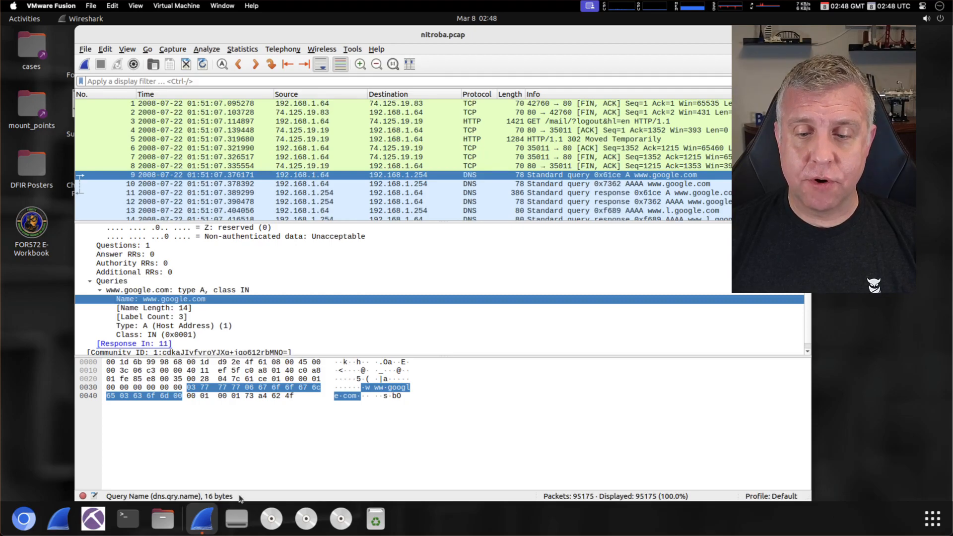
- Return to packet 3, the HTTP GET request to 74.125.19.19
{"action": "left_click", "coordinate": [523, 121]}
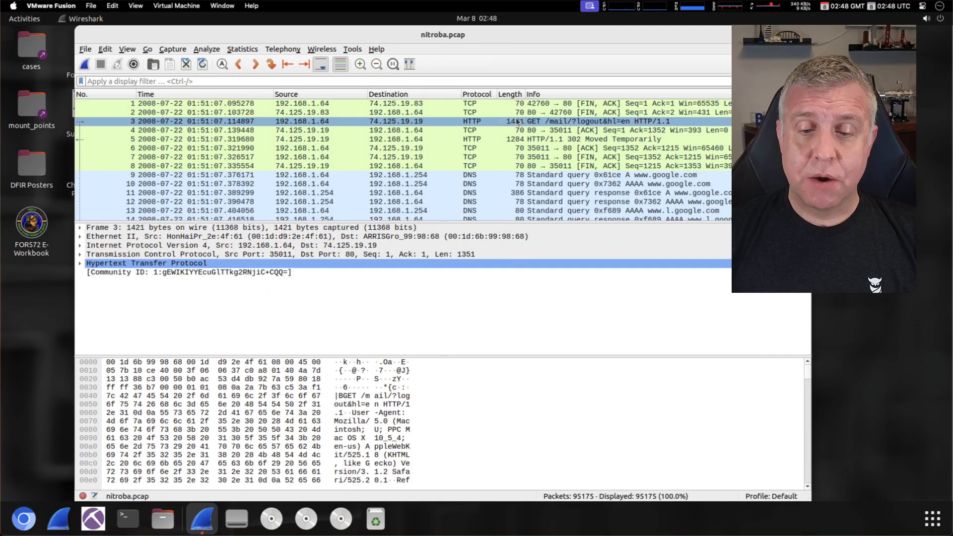
- Follow the TCP stream of packet 3's GET /mail/?logout request via its Follow submenu
{"action": "right_click", "coordinate": [437, 121]}
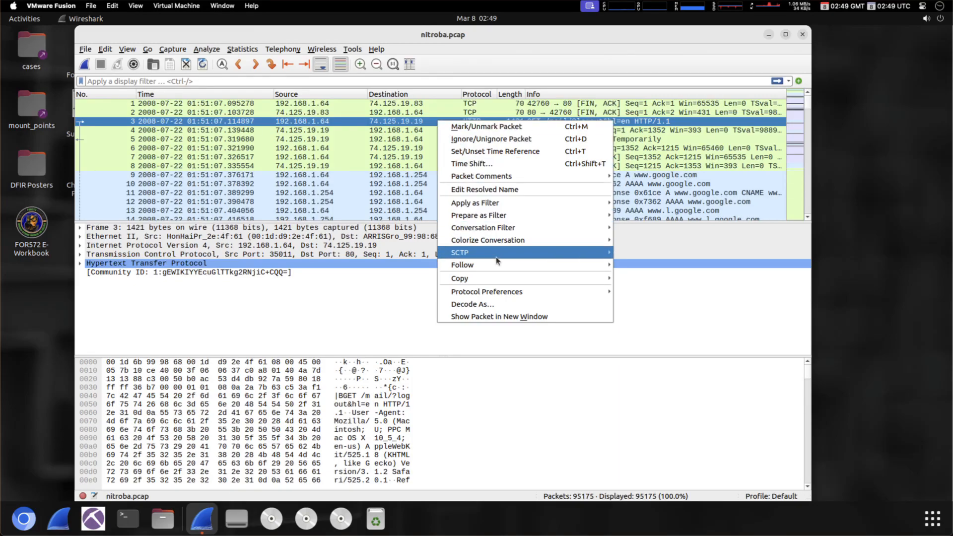
{"action": "mouse_move", "coordinate": [509, 268]}
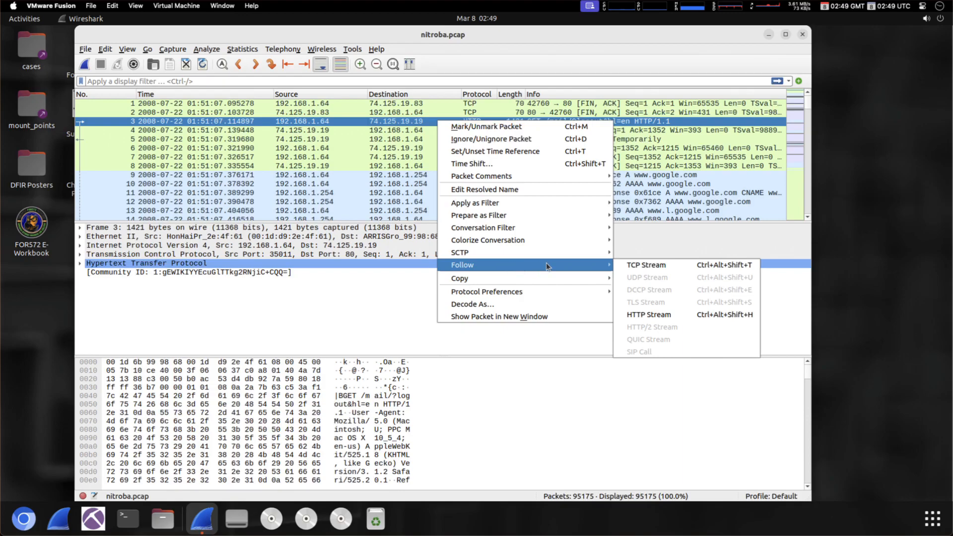
{"action": "left_click", "coordinate": [651, 266]}
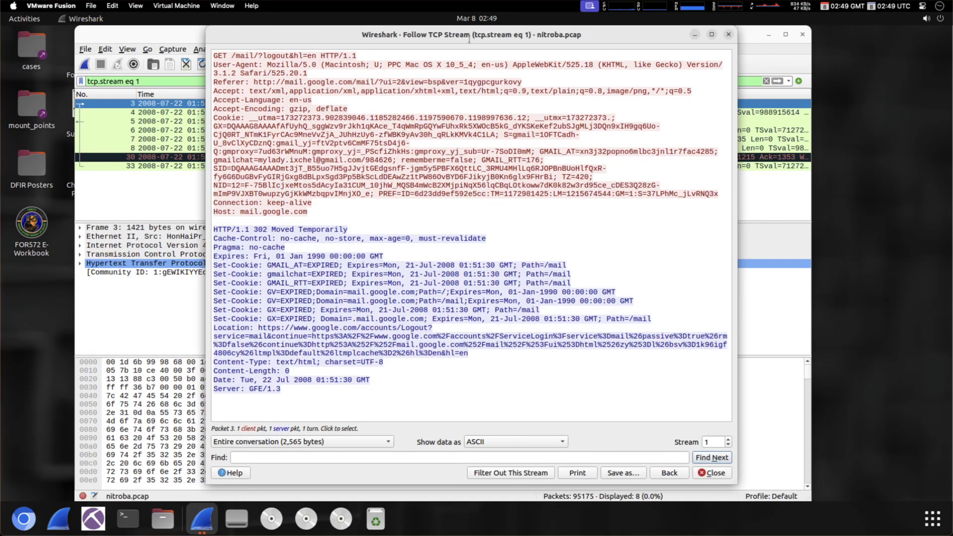
{"action": "left_click_drag", "start_coordinate": [606, 31], "coordinate": [593, 193]}
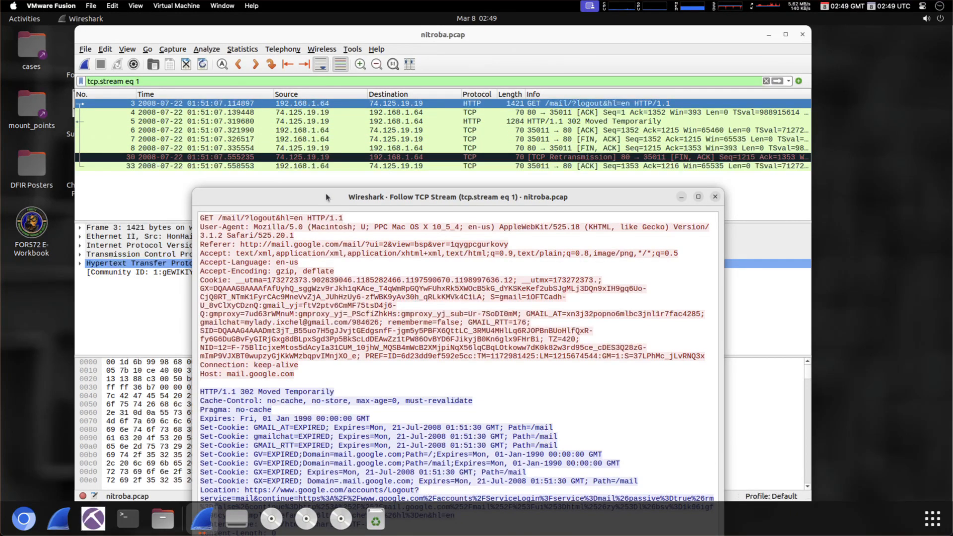
{"action": "left_click_drag", "start_coordinate": [326, 194], "coordinate": [347, 36]}
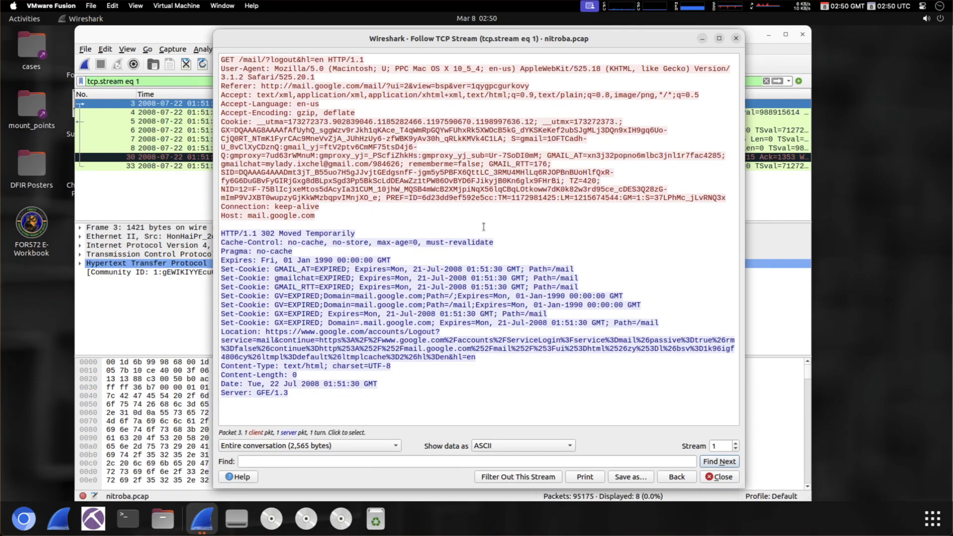
- Limit the stream to 74.125.19.19:80 → 192.168.1.64, show it as Raw, and begin Save as
{"action": "left_click", "coordinate": [396, 446]}
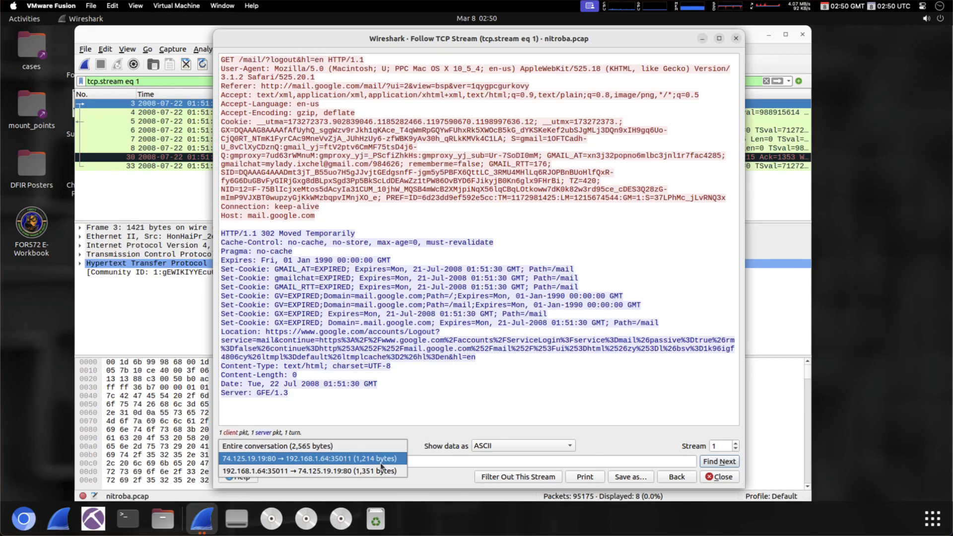
{"action": "left_click", "coordinate": [380, 459]}
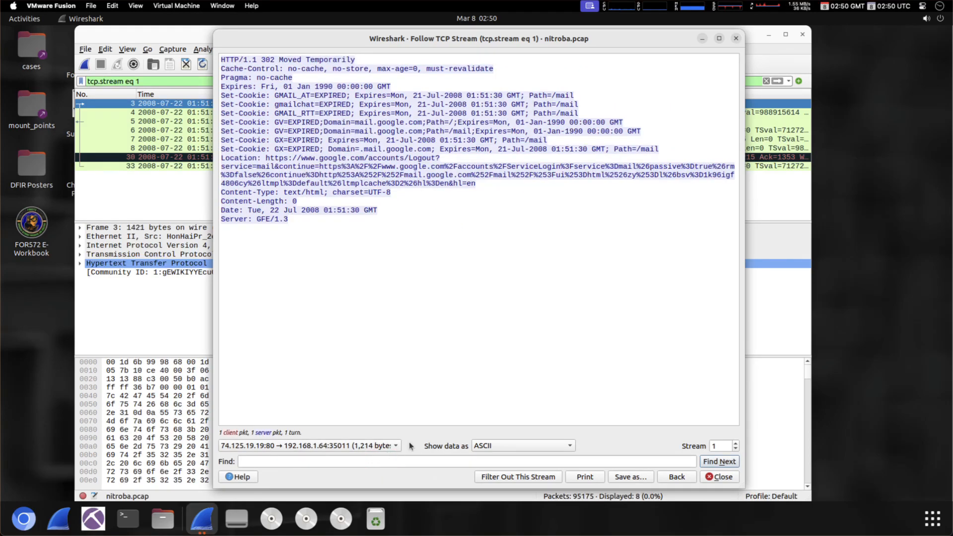
{"action": "left_click", "coordinate": [540, 444]}
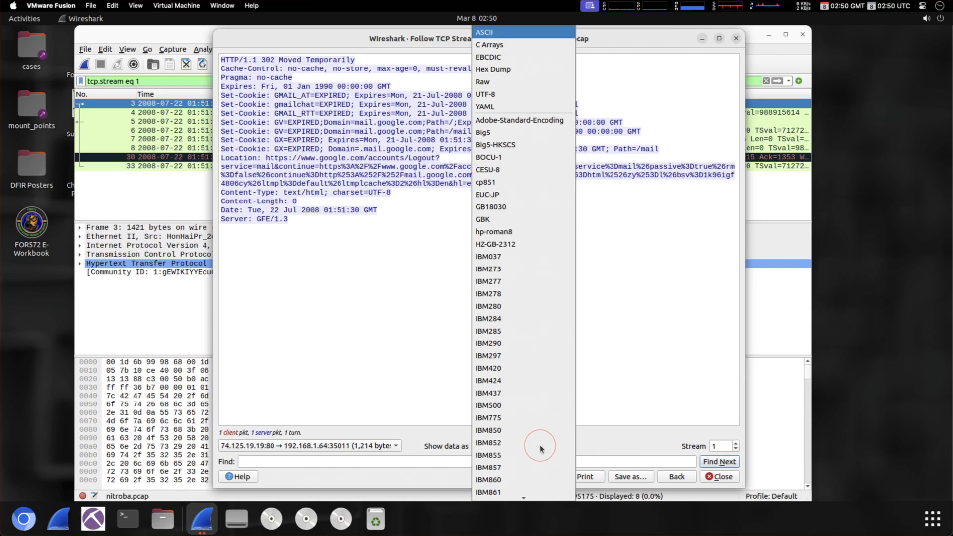
{"action": "left_click", "coordinate": [532, 69]}
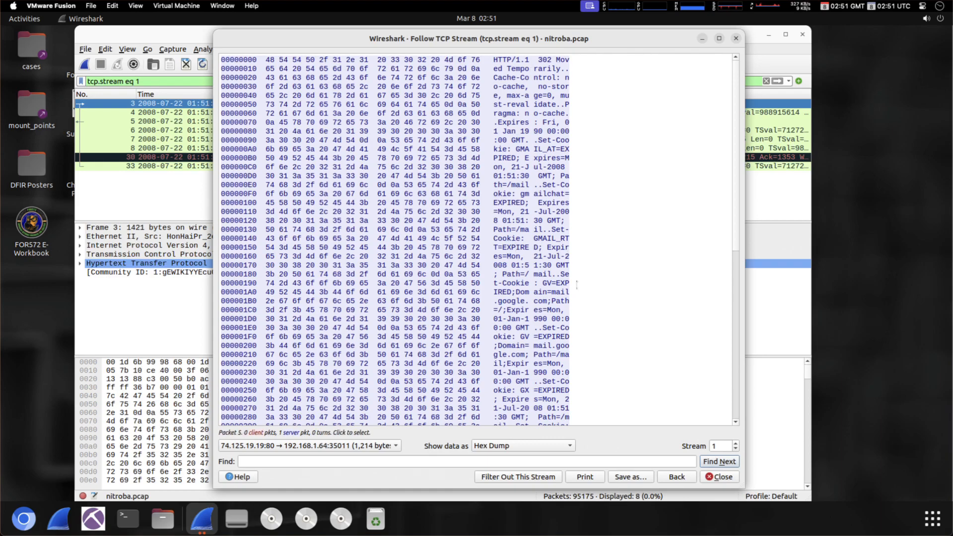
{"action": "left_click", "coordinate": [540, 445]}
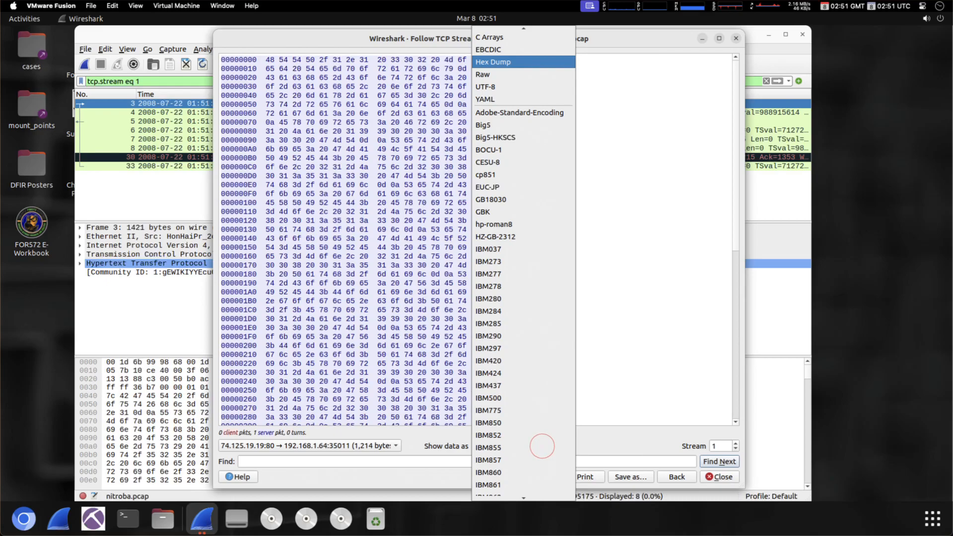
{"action": "left_click", "coordinate": [507, 75]}
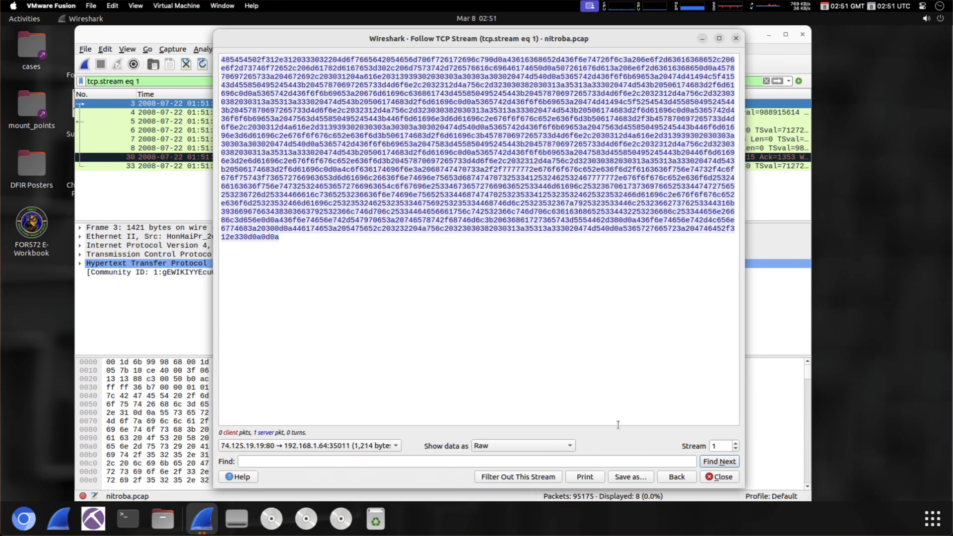
{"action": "left_click", "coordinate": [635, 477]}
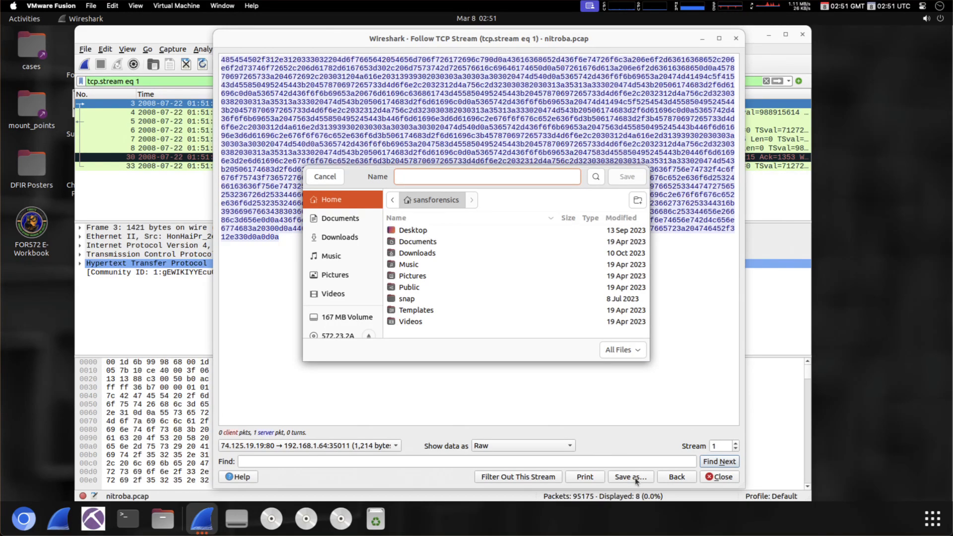
- Save the raw server response as /tmp/http_response.txt, then bring up a terminal
{"action": "type", "text": "/tmp/http_responmse"}
{"action": "key", "text": "BackSpace"}
{"action": "key", "text": "BackSpace"}
{"action": "key", "text": "BackSpace"}
{"action": "type", "text": "s"}
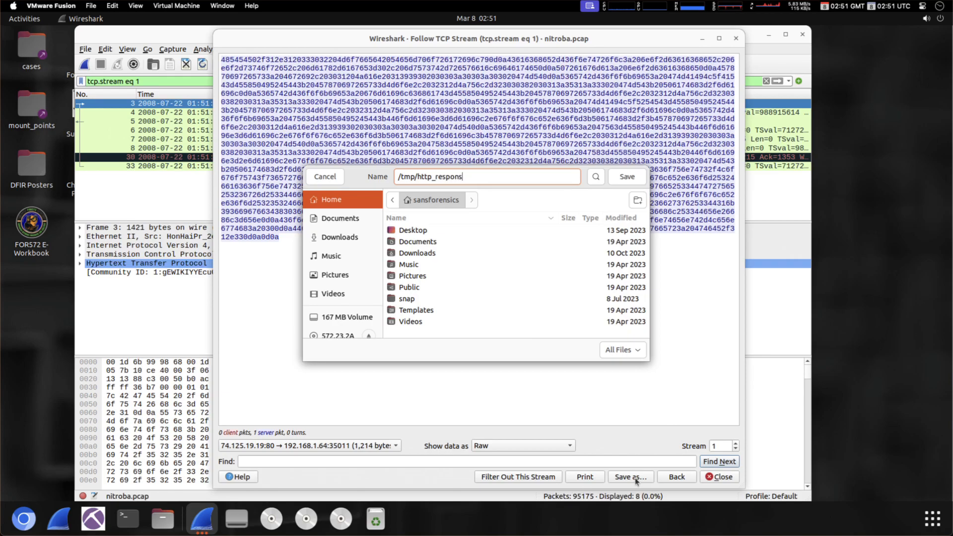
{"action": "type", "text": "e.txt"}
{"action": "left_click", "coordinate": [627, 176]}
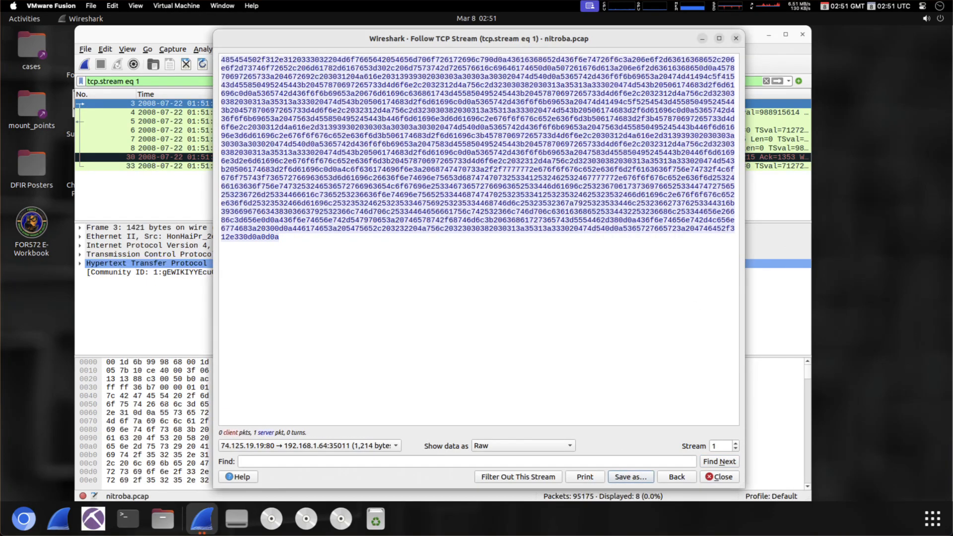
{"action": "left_click", "coordinate": [127, 519]}
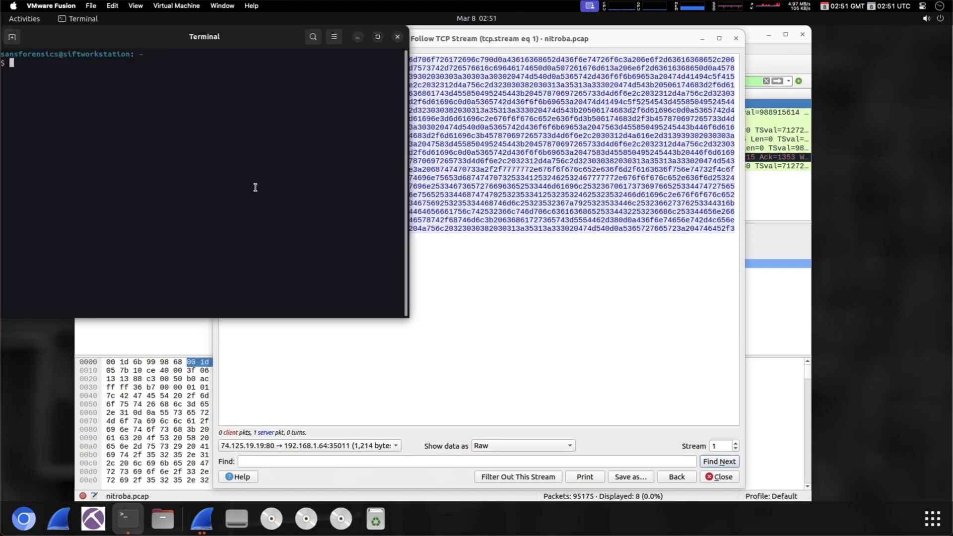
- In /tmp, read http_response.txt with less to see the 302 Moved Temporarily reply, then exit the terminal
{"action": "type", "text": "cd /tmp/"}
{"action": "key", "text": "Return"}
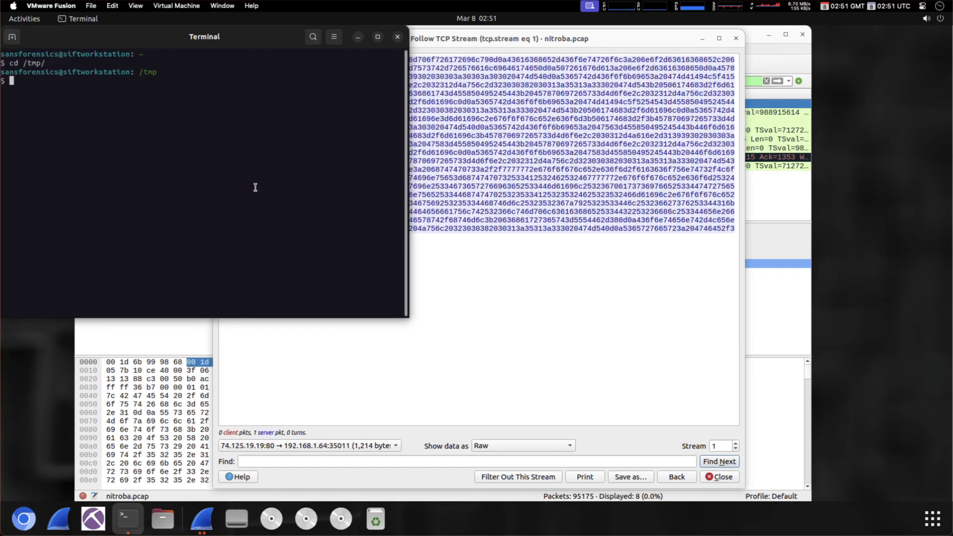
{"action": "type", "text": "less htt"}
{"action": "key", "text": "Tab"}
{"action": "key", "text": "Return"}
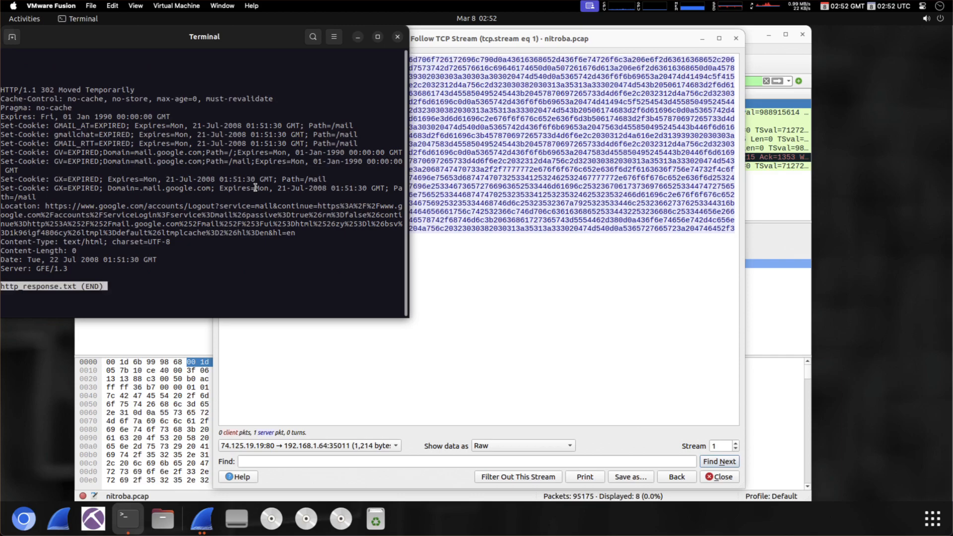
{"action": "key", "text": "q"}
{"action": "key", "text": "ctrl+d"}
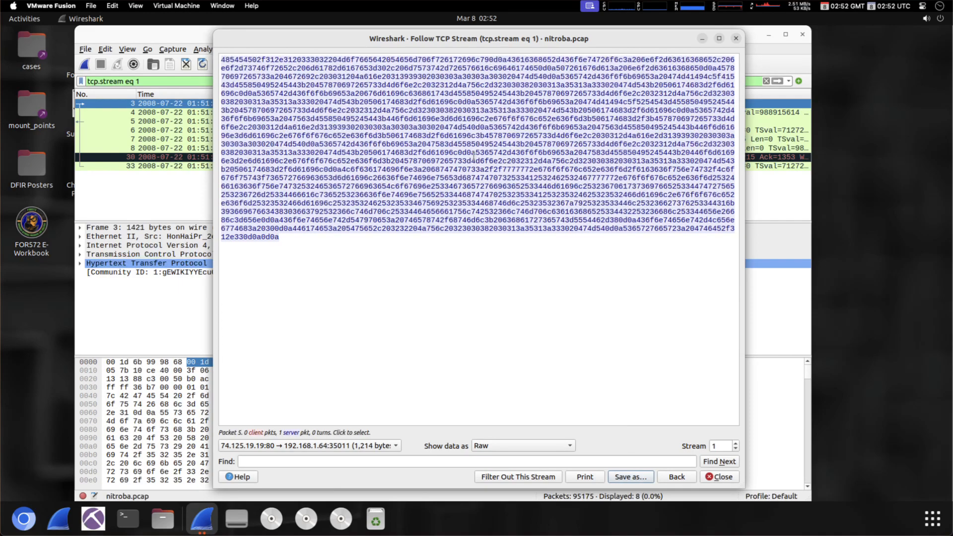
- Close the Follow TCP Stream window and bring up the Follow submenu for packet 4
{"action": "left_click", "coordinate": [736, 38]}
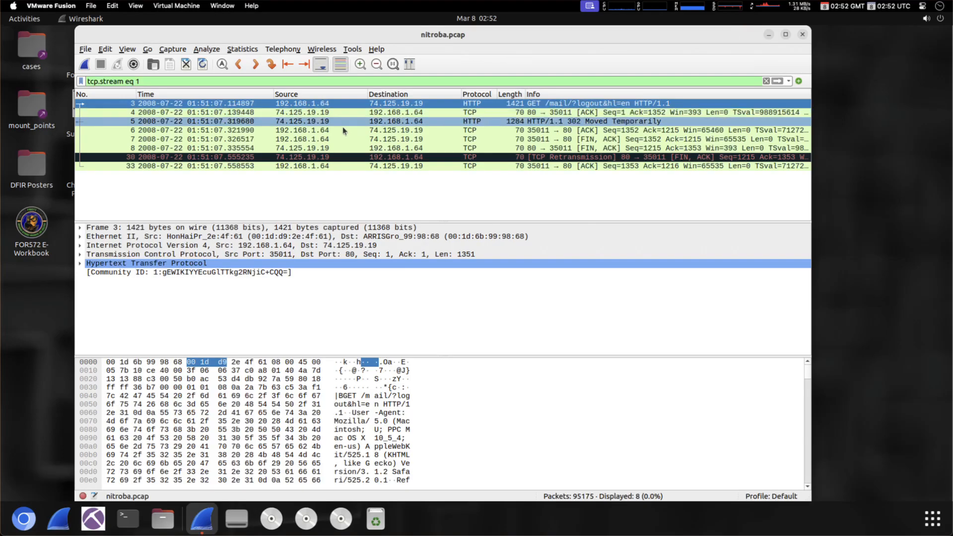
{"action": "right_click", "coordinate": [352, 114]}
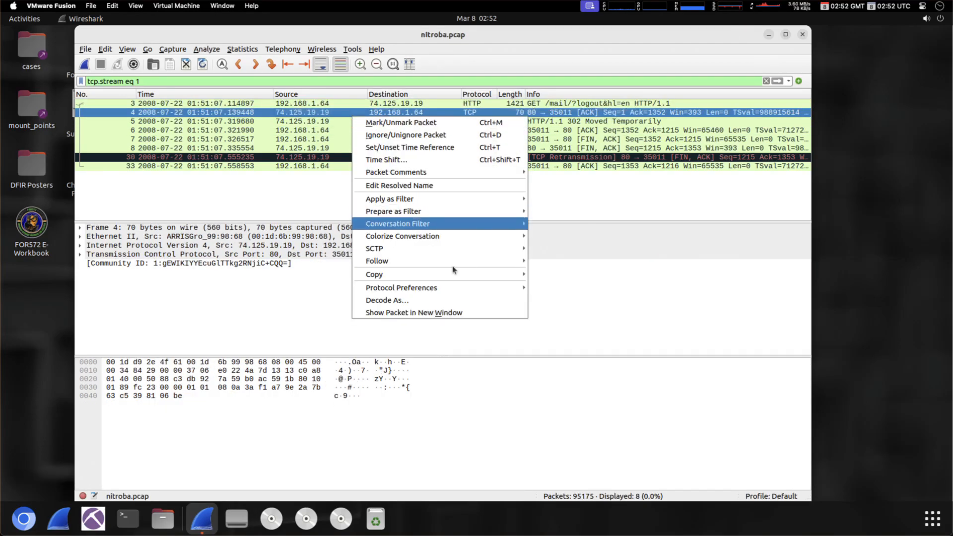
{"action": "mouse_move", "coordinate": [452, 266]}
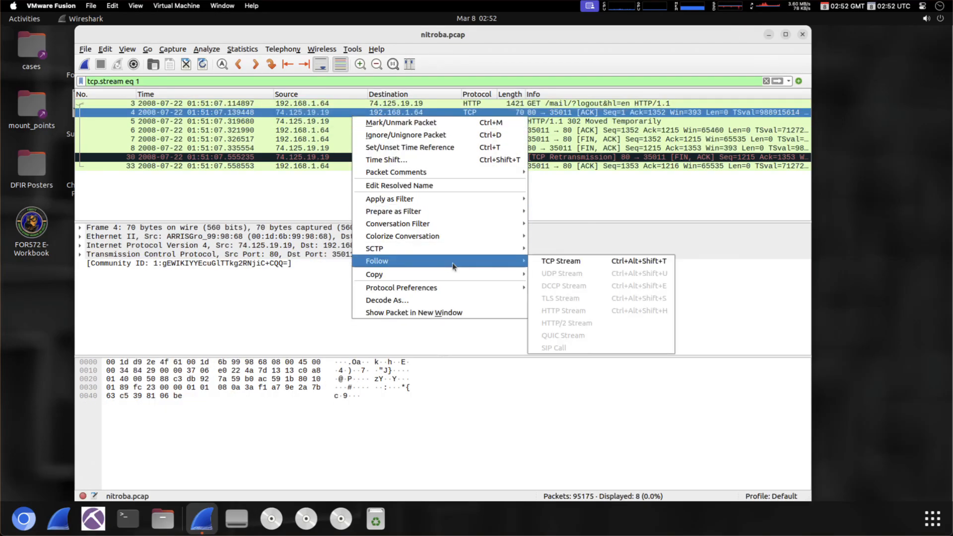